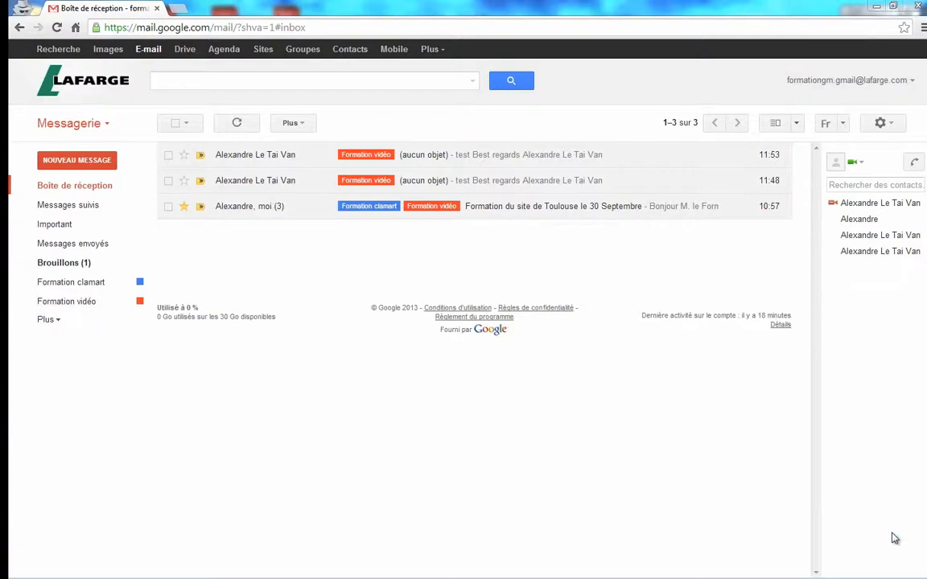
- Open the Agenda and display it in the Jour, Semaine, Mois and 4 jours views, ending in the Semaine view
left_click(240, 49)
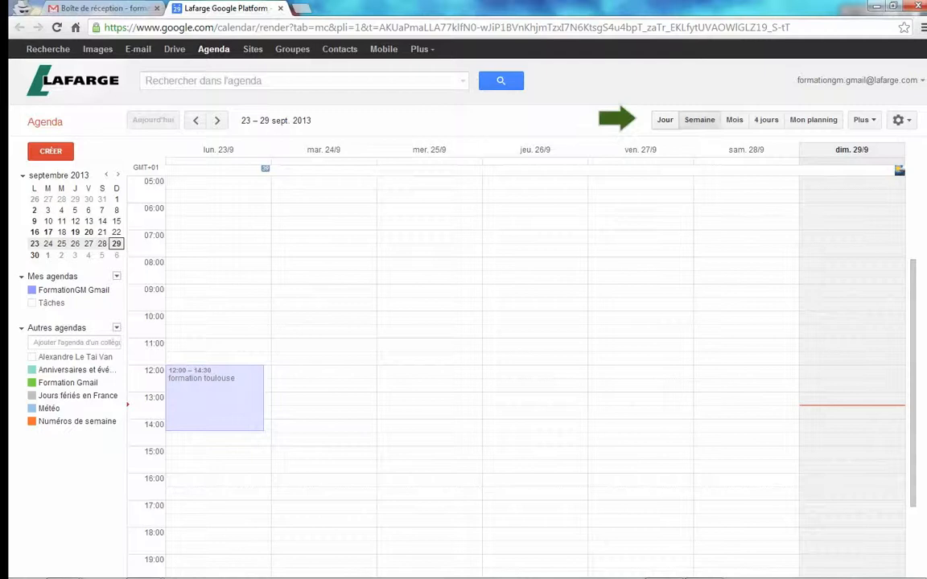
left_click(665, 119)
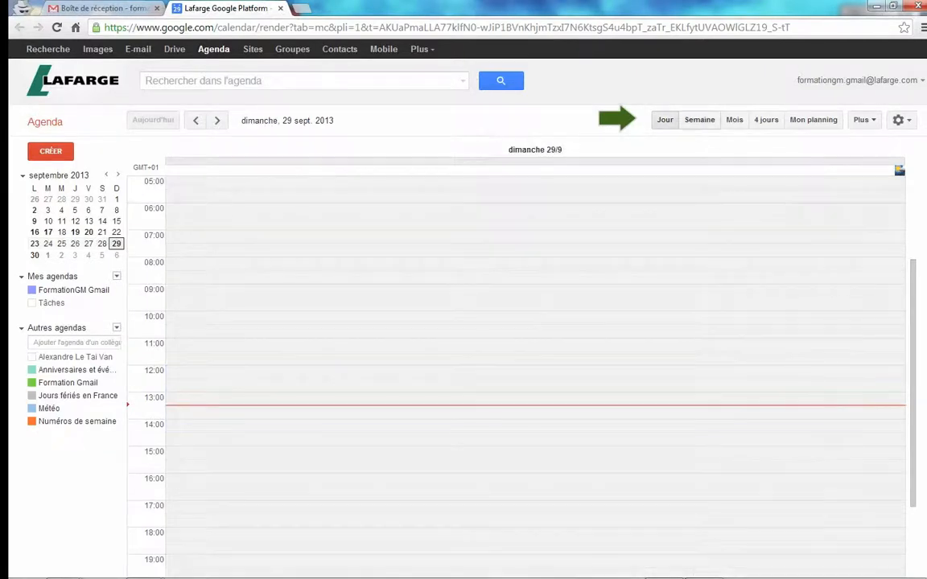
left_click(699, 120)
left_click(734, 120)
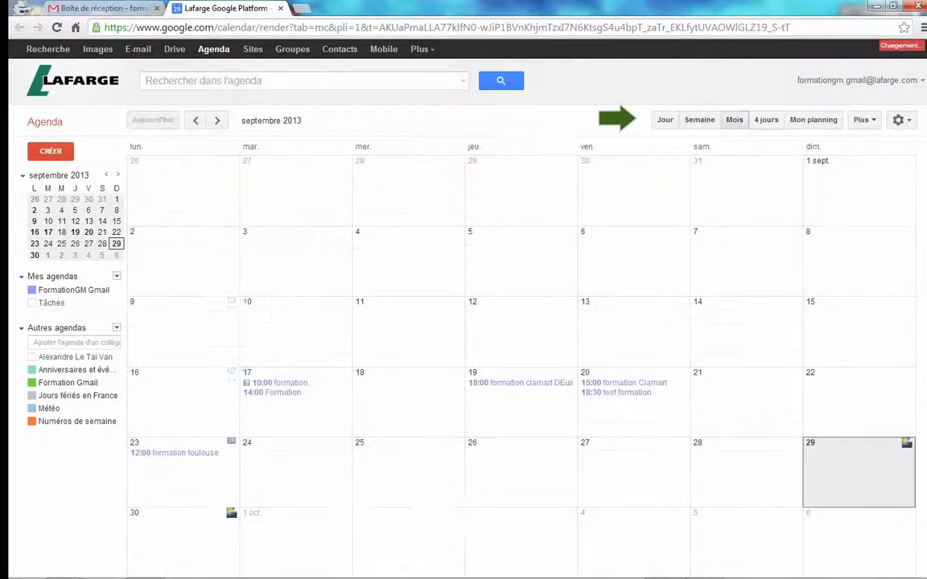
left_click(766, 120)
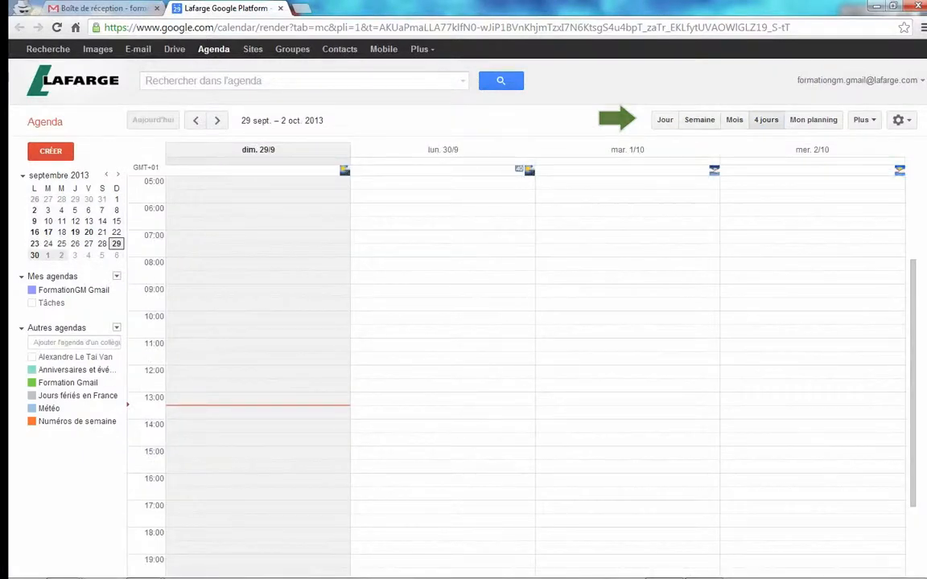
left_click(700, 120)
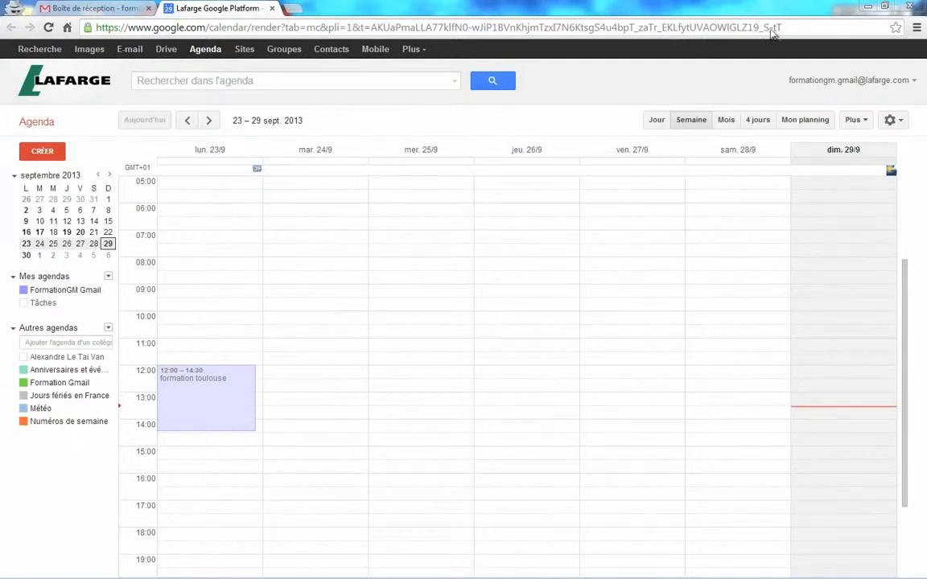
- Browse the weekly calendar forward to 28 oct. – 3 nov. 2013 and return to the current week
left_click(208, 121)
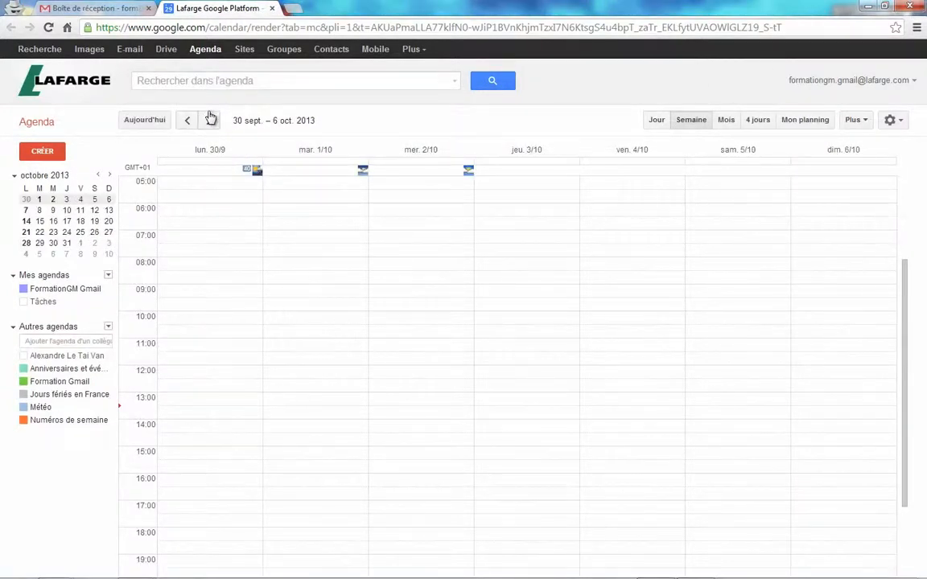
left_click(209, 121)
left_click(209, 121)
left_click(208, 120)
left_click(208, 121)
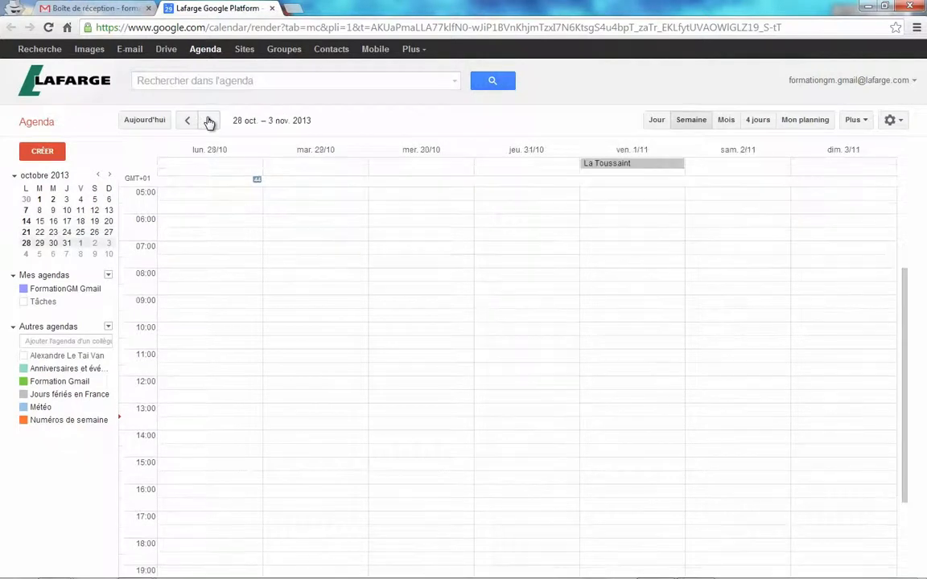
left_click(137, 122)
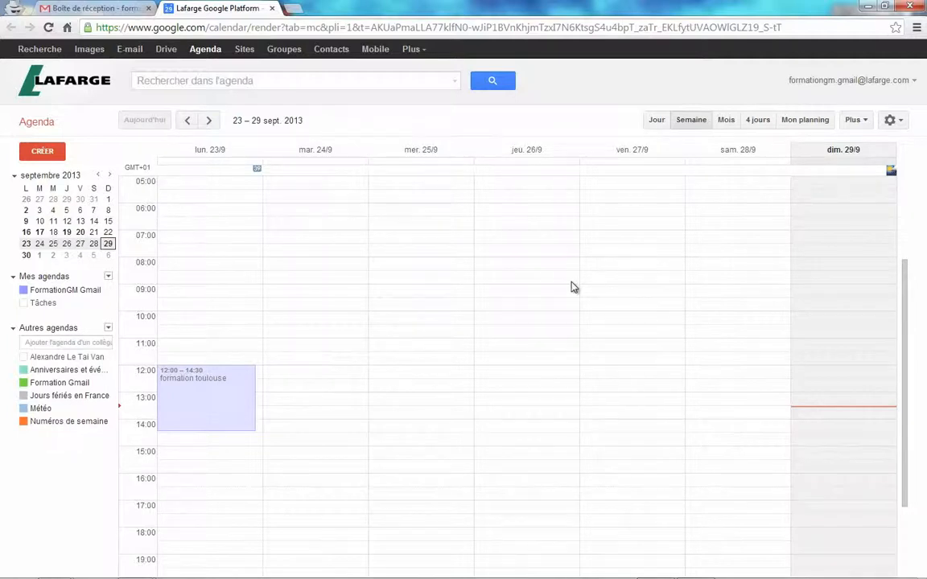
- In the calendar settings, keep the 31/12/2013 date format and 13:00 time format, and set lundi as the first day of the week
left_click(889, 120)
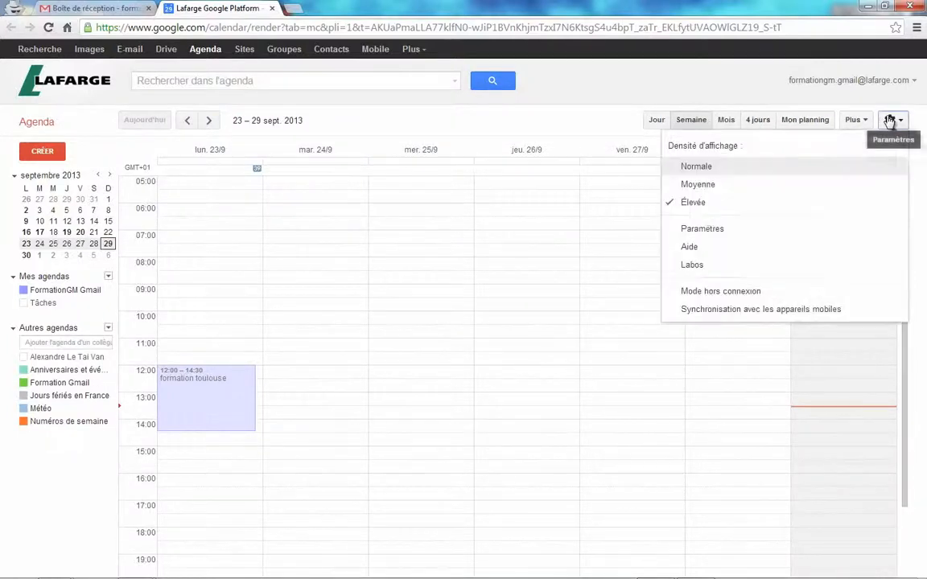
left_click(705, 230)
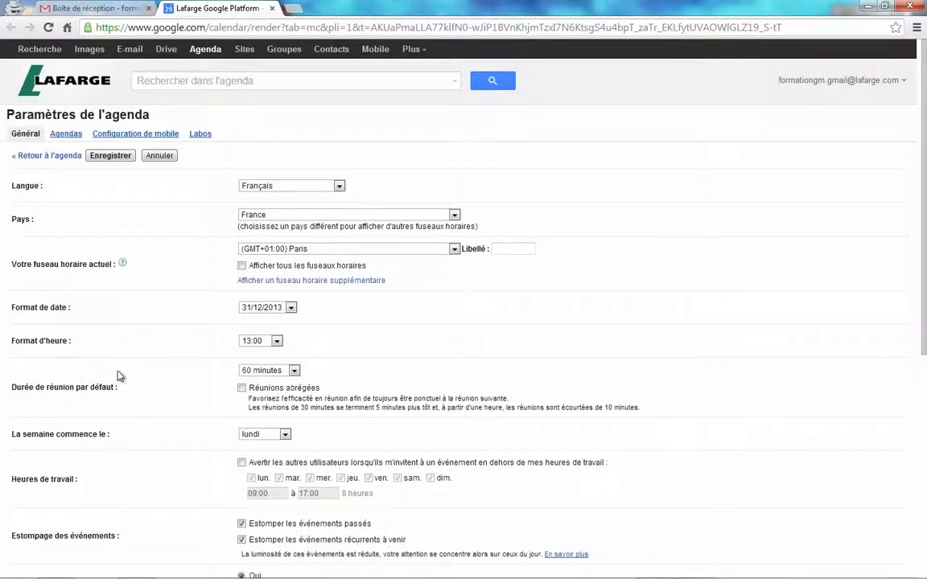
left_click(291, 307)
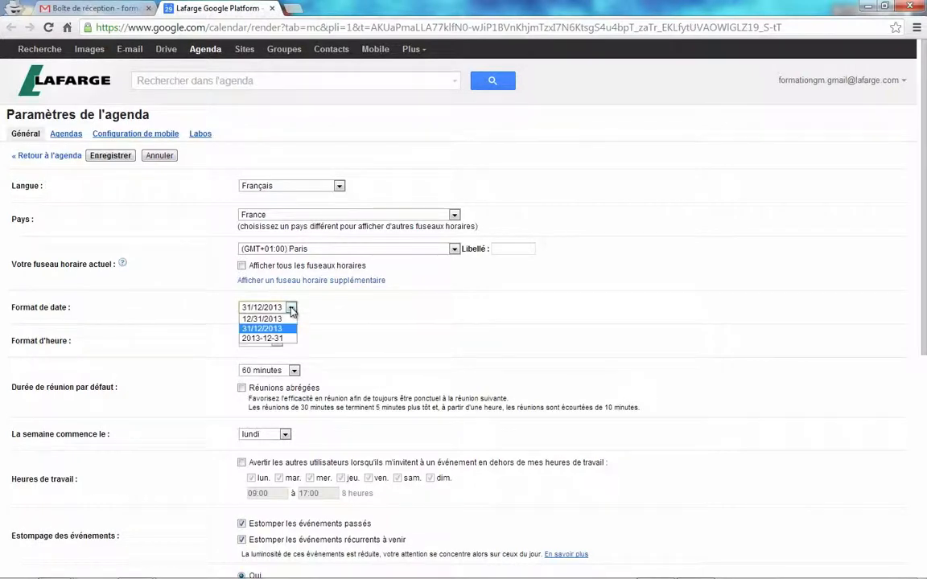
left_click(291, 309)
left_click(276, 341)
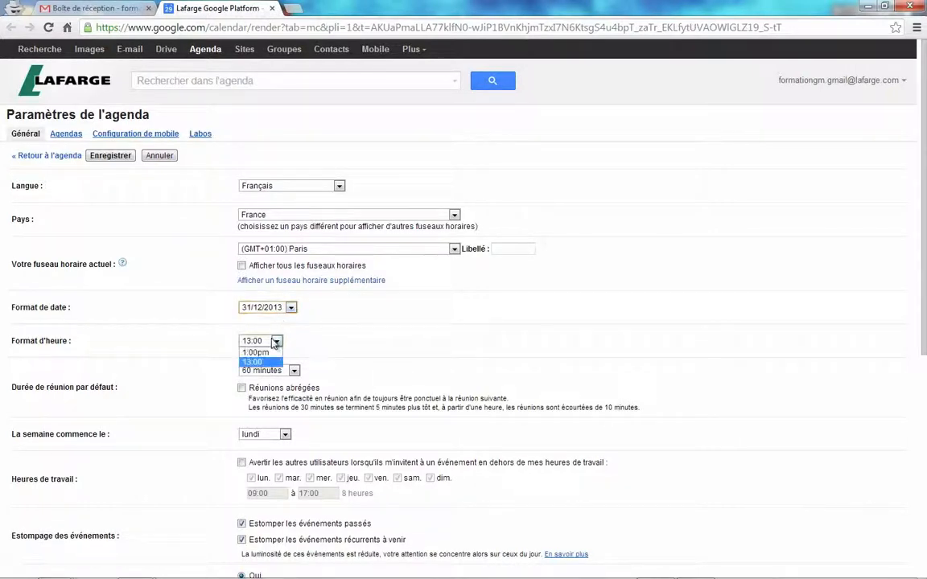
left_click(276, 341)
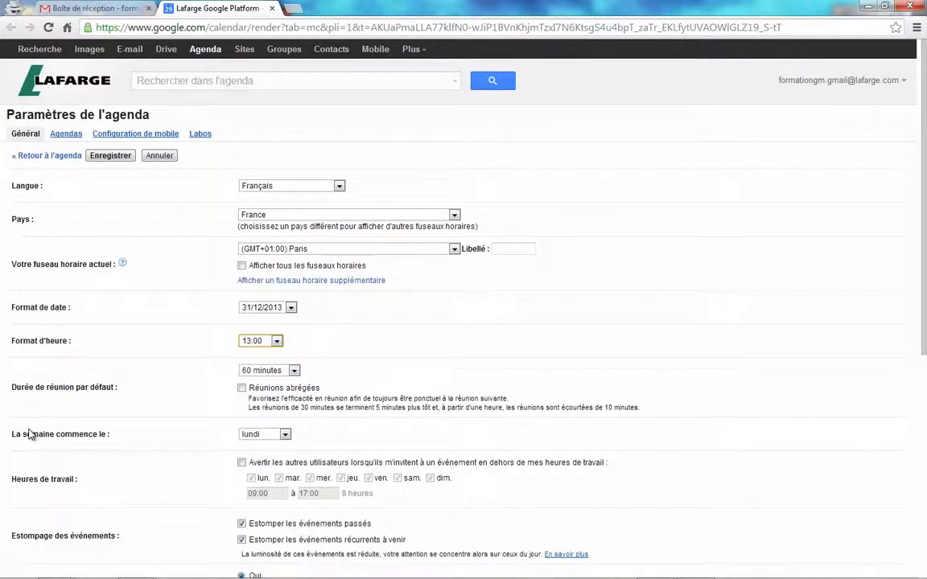
left_click(264, 436)
left_click(262, 457)
- Enable the warning for invitations outside working hours, excluding sam. and dim., with hours from 09:00 to 18:00
scroll(247, 459, "down", 1)
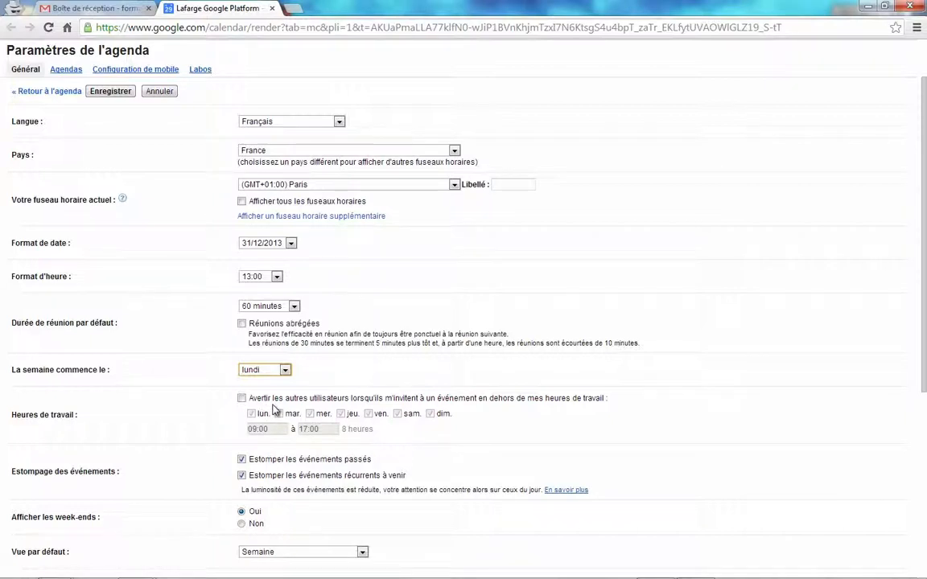
left_click(242, 399)
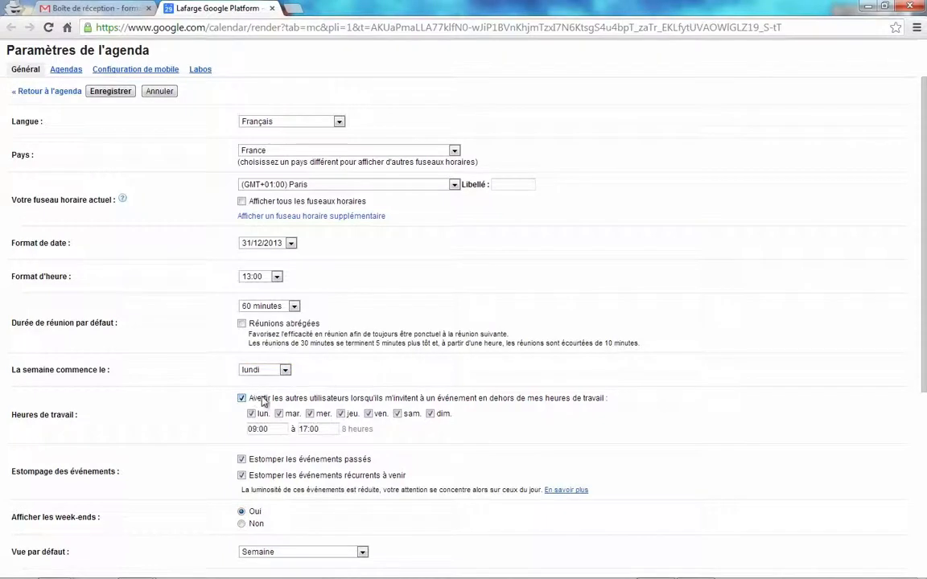
left_click(396, 413)
left_click(257, 429)
left_click(331, 428)
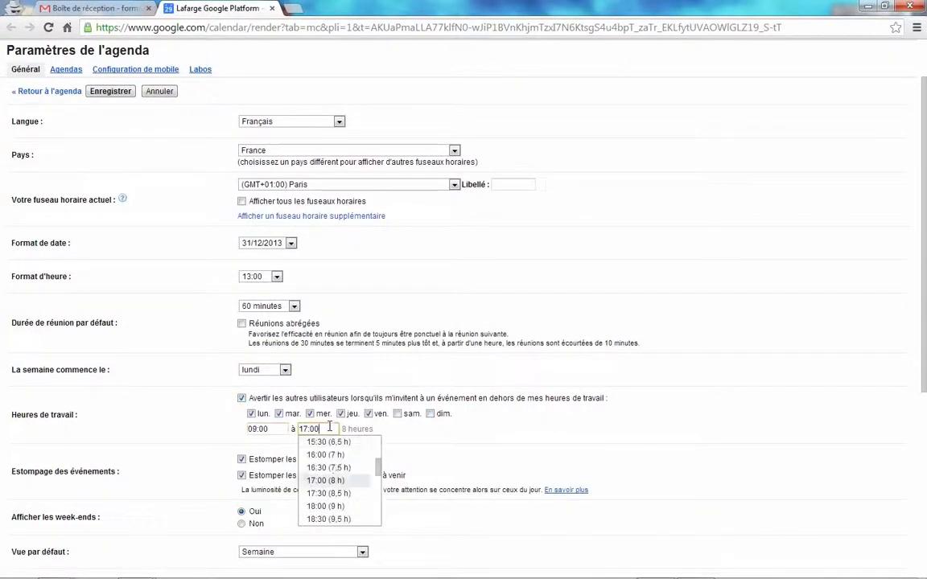
left_click(339, 507)
- Set the custom view to 5 jours and save the calendar settings
scroll(339, 513, "down", 3)
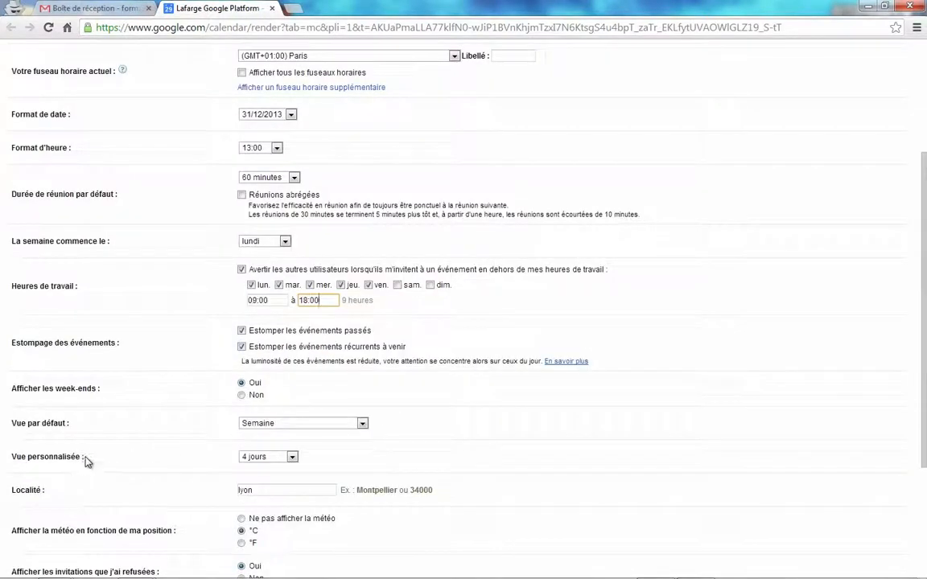
left_click(257, 457)
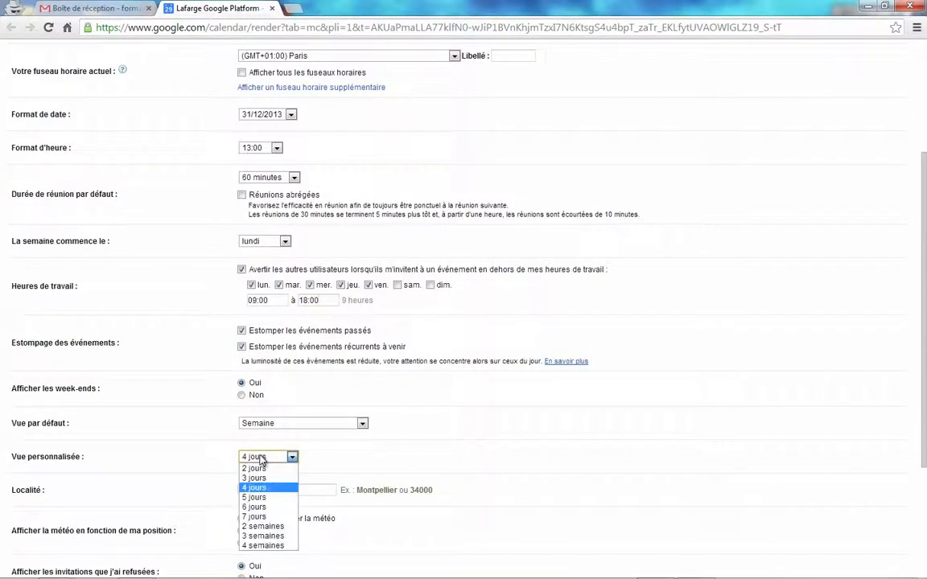
left_click(255, 497)
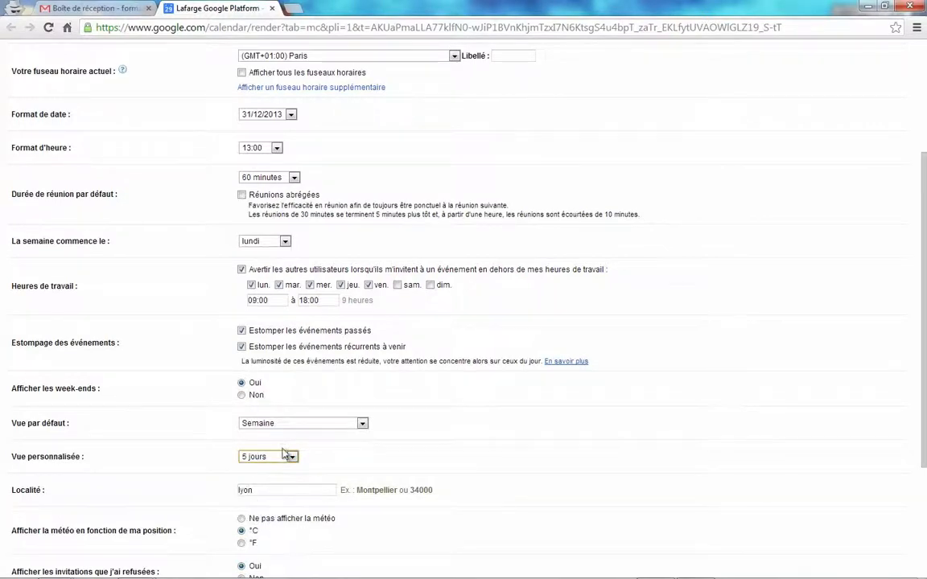
scroll(278, 457, "down", 2)
scroll(281, 454, "down", 1)
scroll(281, 454, "down", 1)
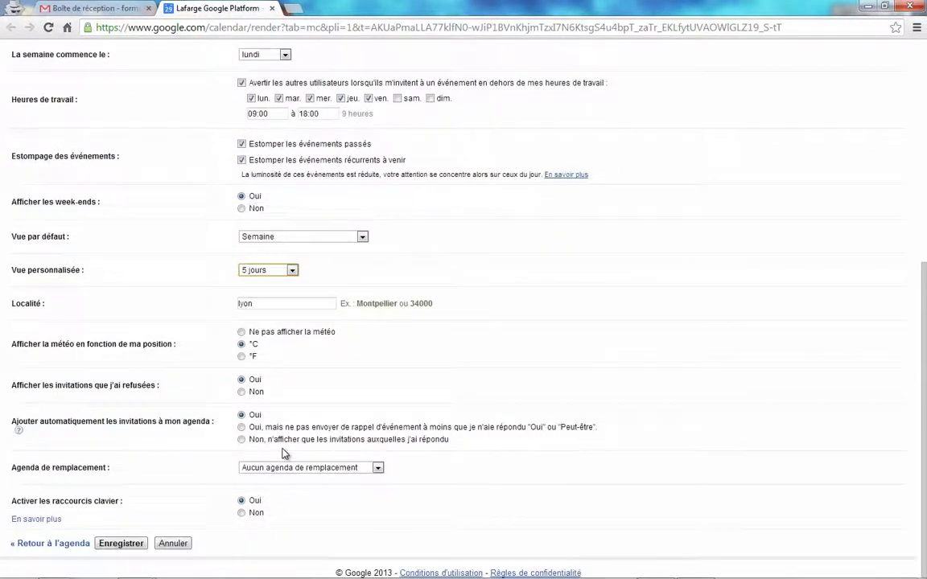
left_click(117, 544)
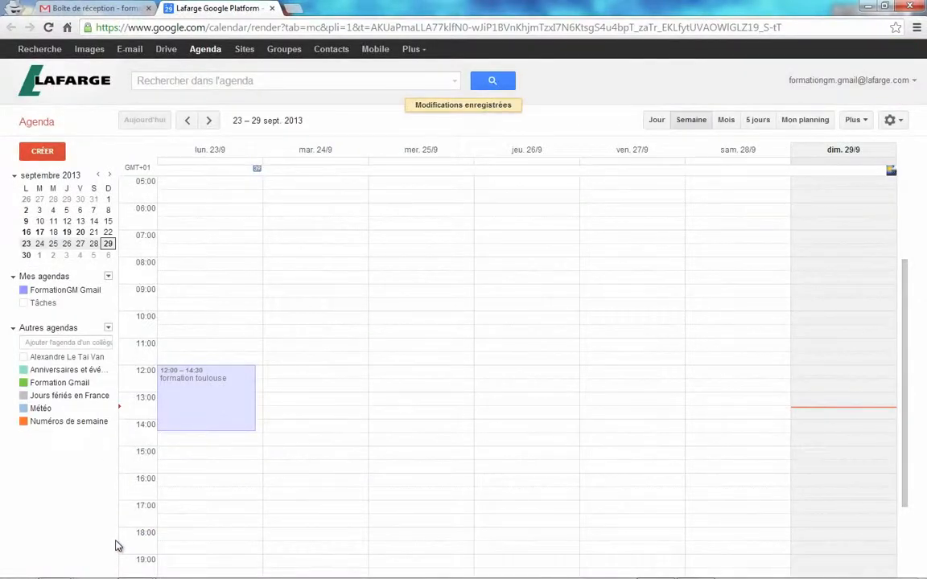
- Create the event "réunion de formation" on Monday 30 September 2013 from 09:00 to 13:00 in the Semaine view
left_click(648, 126)
left_click(683, 122)
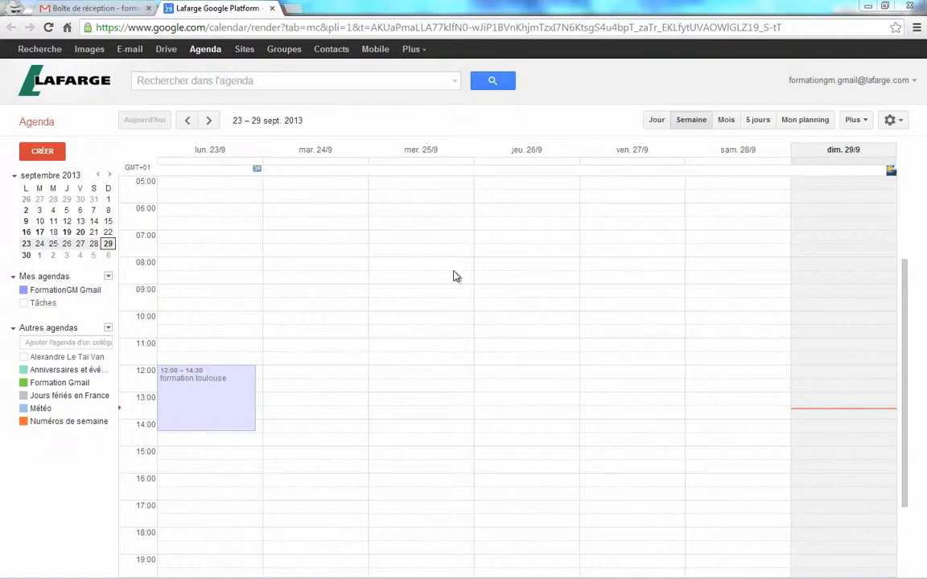
left_click(208, 121)
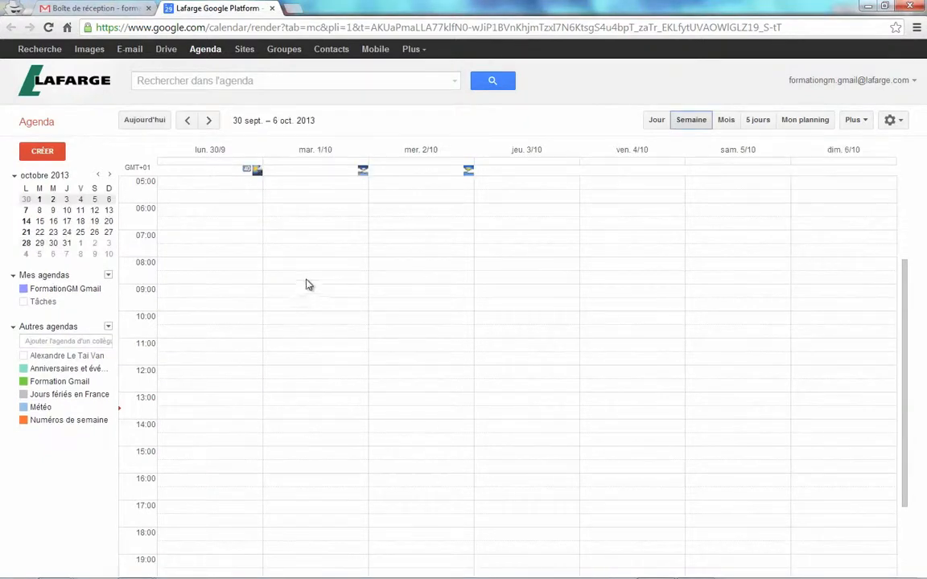
left_click_drag(217, 286, 233, 395)
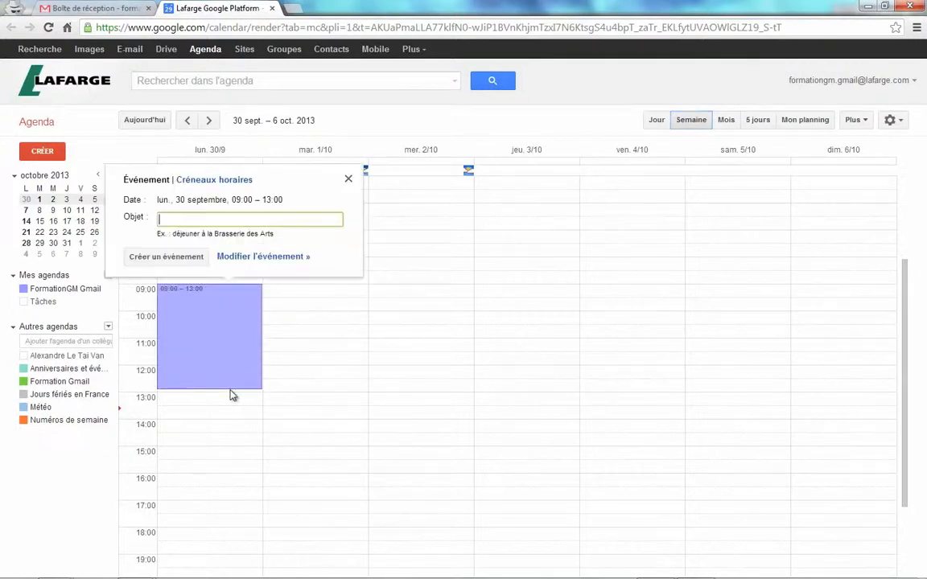
left_click(235, 217)
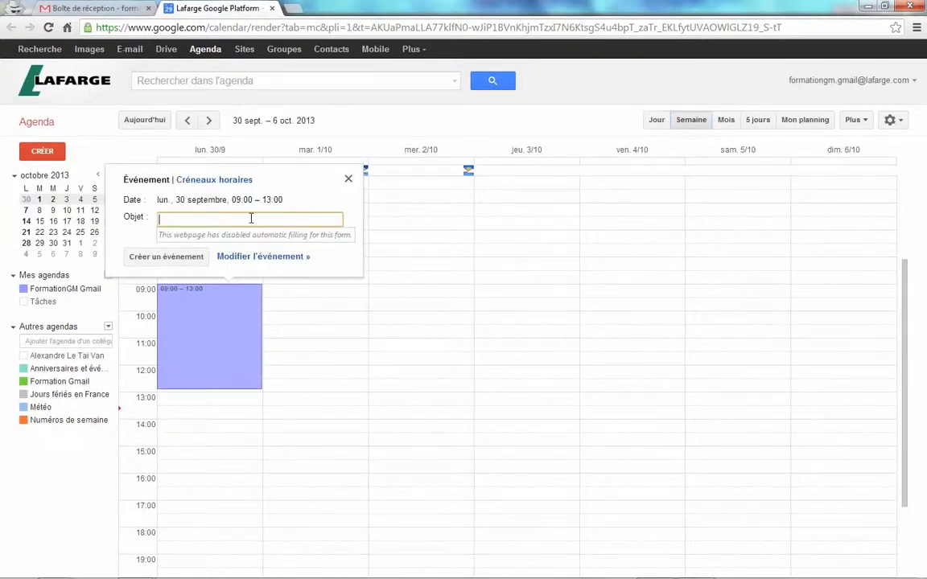
type("re")
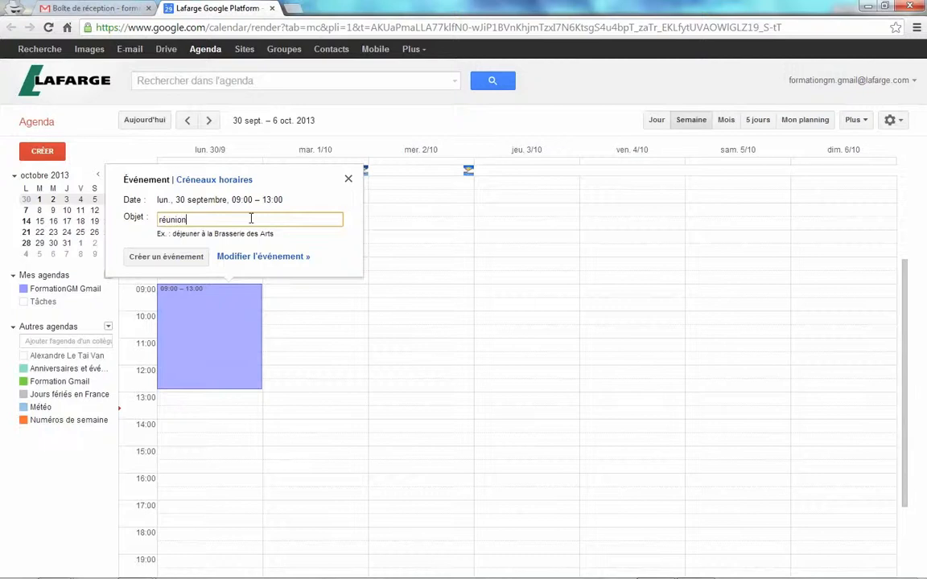
type("union de formation")
left_click(150, 258)
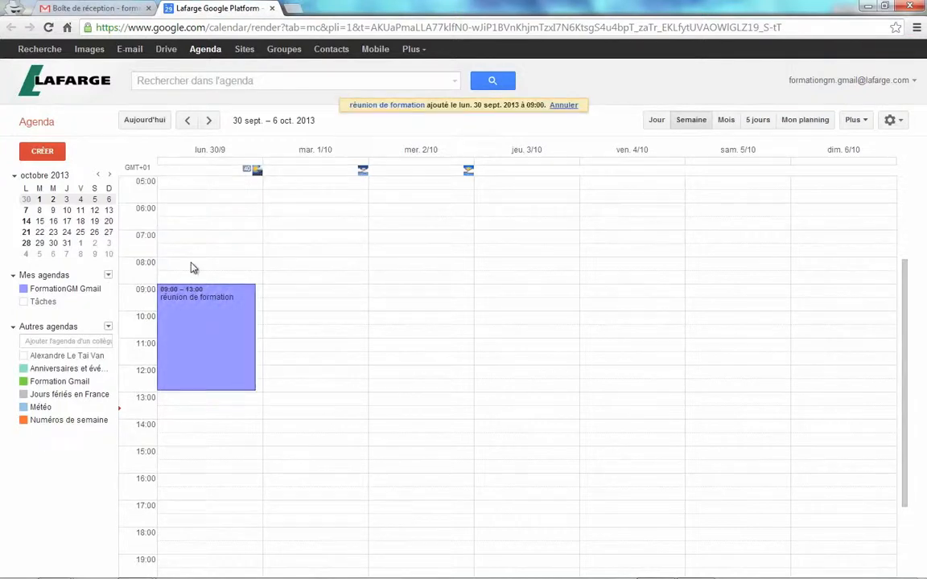
- Open the "réunion de formation" event for editing and set its end time to 13:30, keeping the 30/9/2013 dates
left_click(224, 331)
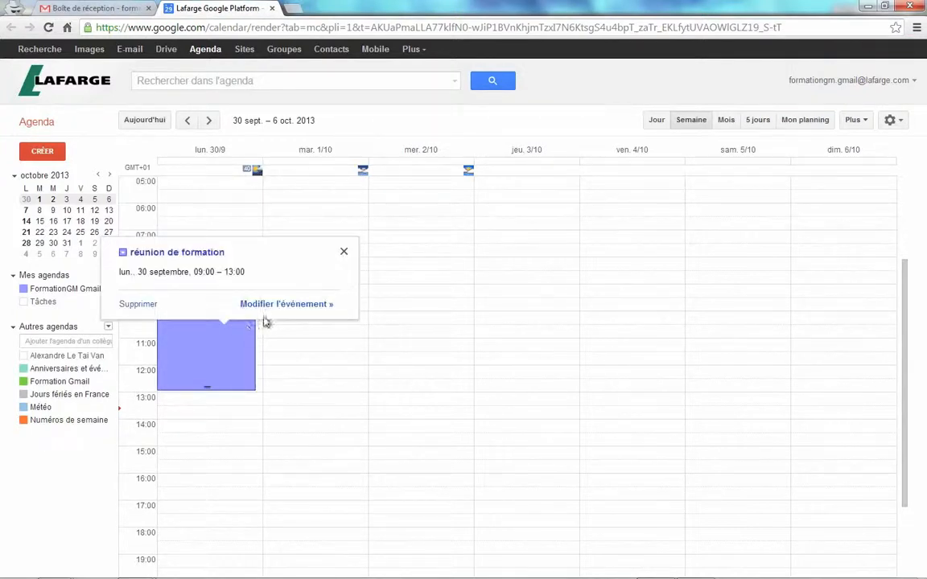
left_click(276, 305)
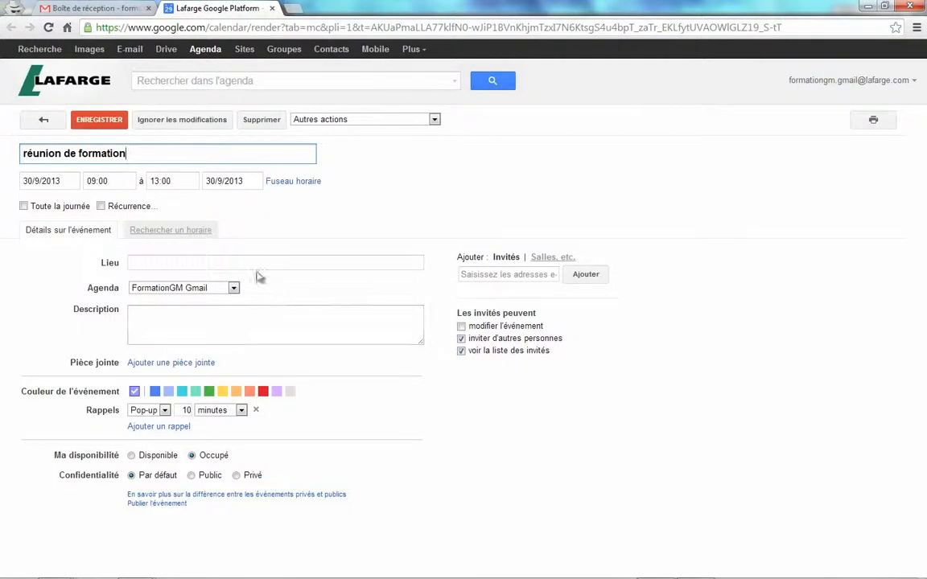
left_click(50, 181)
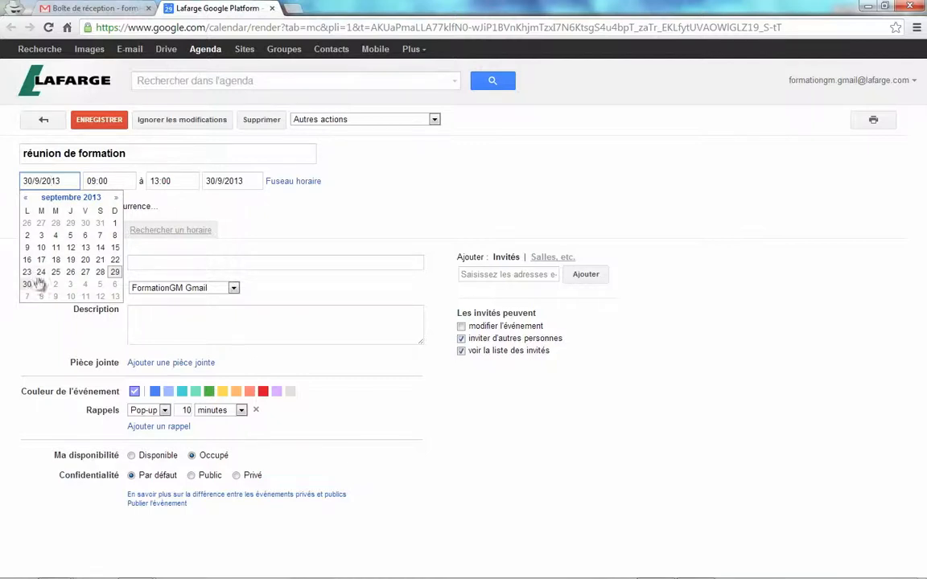
left_click(96, 181)
left_click(160, 182)
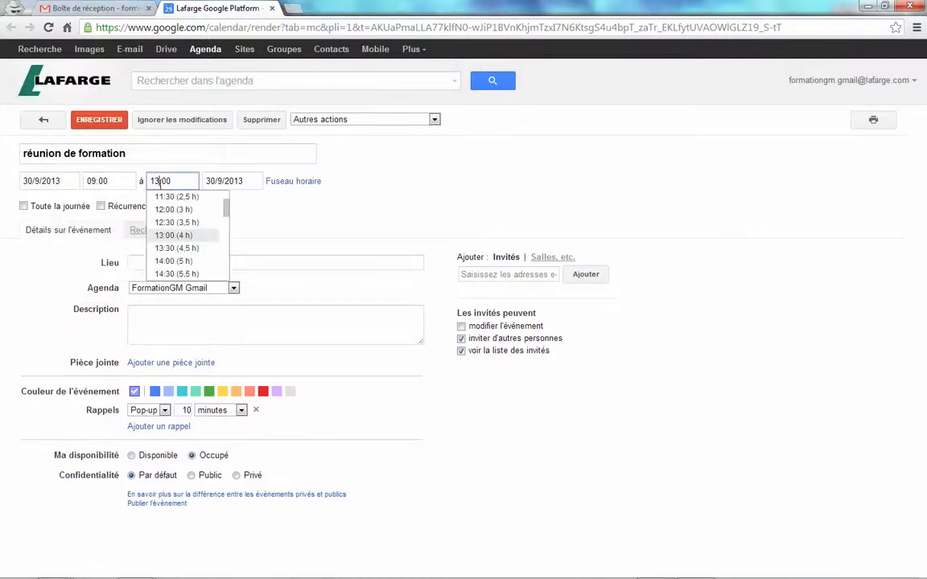
left_click(174, 249)
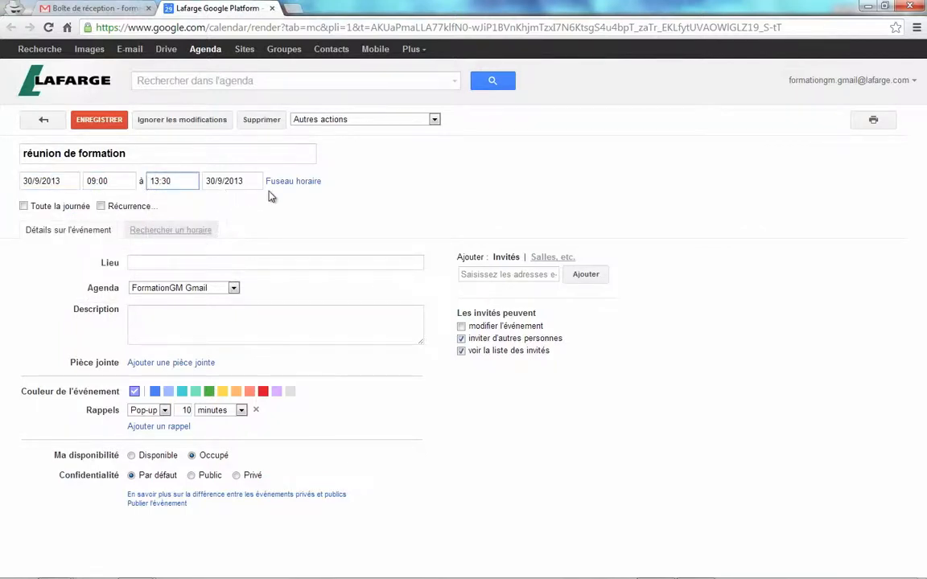
left_click(241, 181)
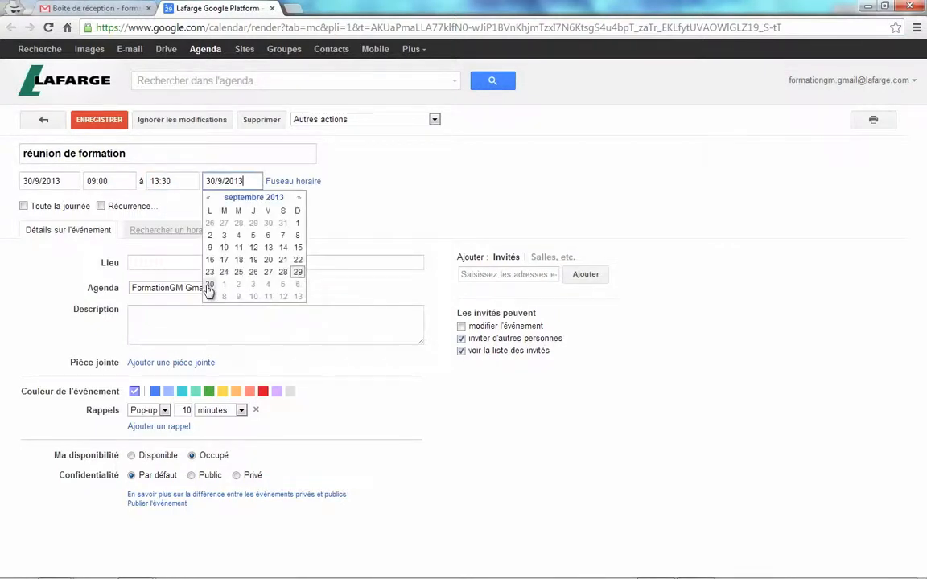
left_click(350, 205)
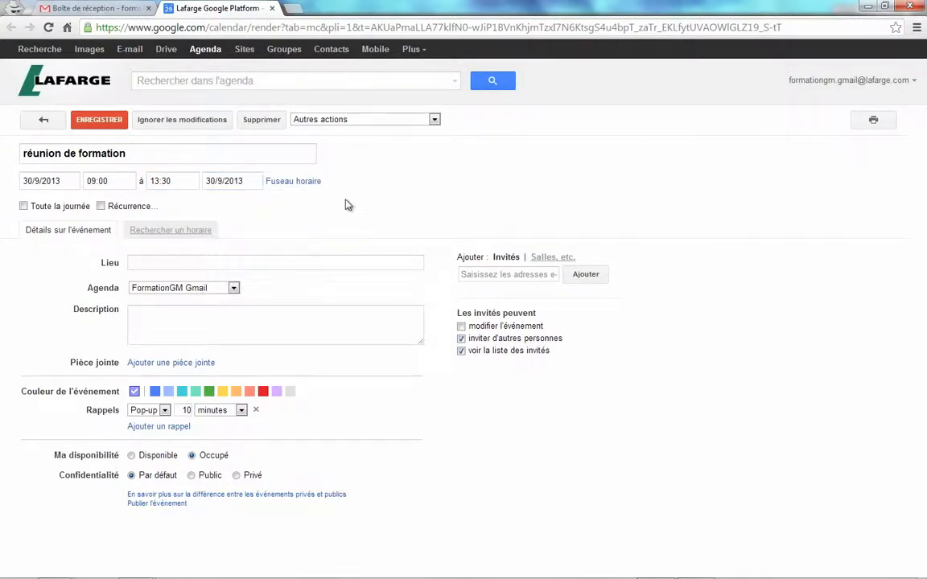
- Try the all-day option and a weekly Monday recurrence on the event, clearing each one again
left_click(24, 205)
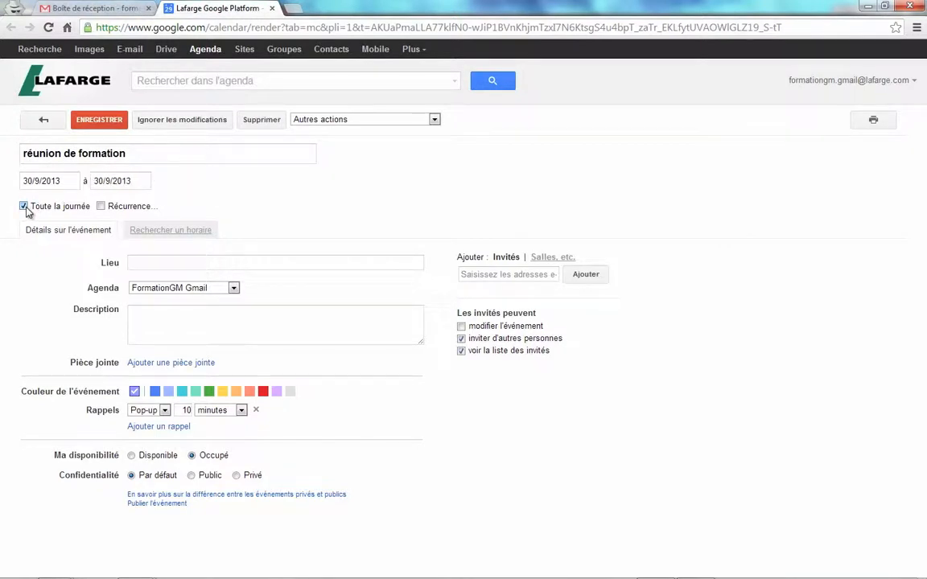
left_click(24, 206)
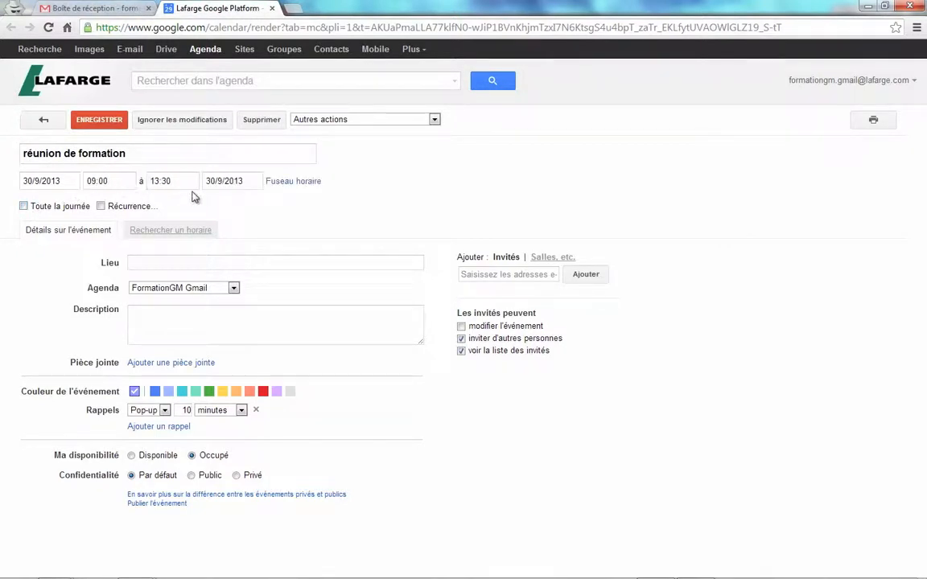
left_click(101, 205)
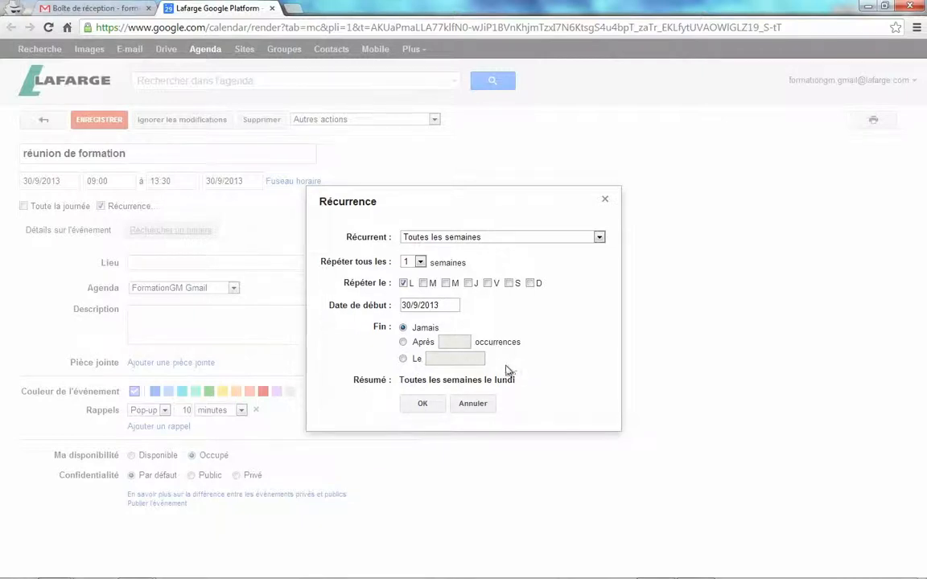
left_click(423, 404)
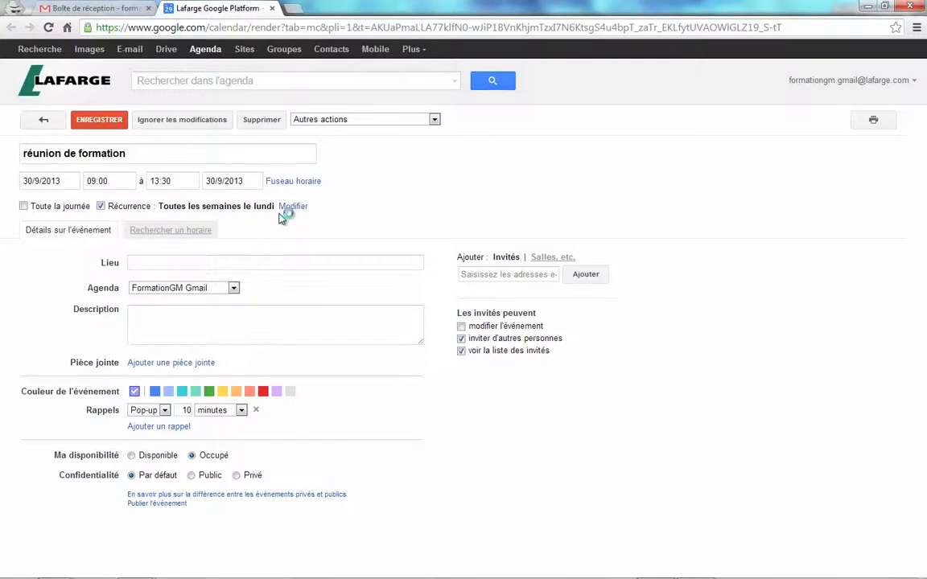
left_click(101, 207)
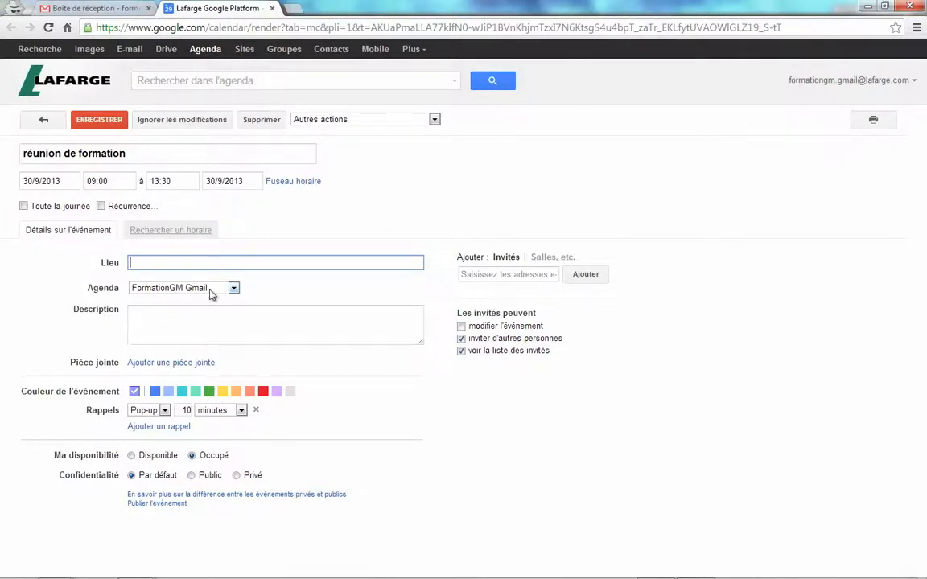
- Enter "Bonjour une petite formation pour le Lundi ?" as the event description
left_click(193, 334)
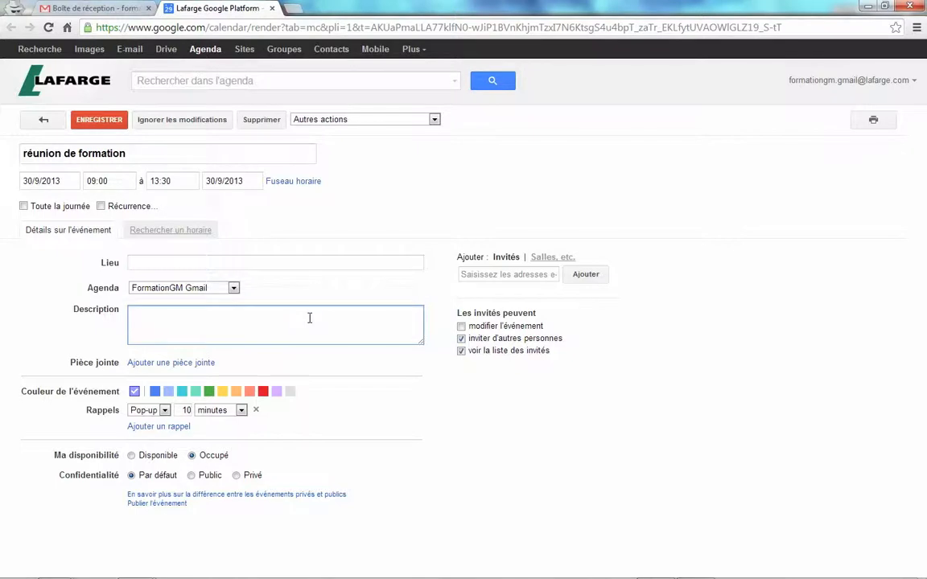
type("Bo")
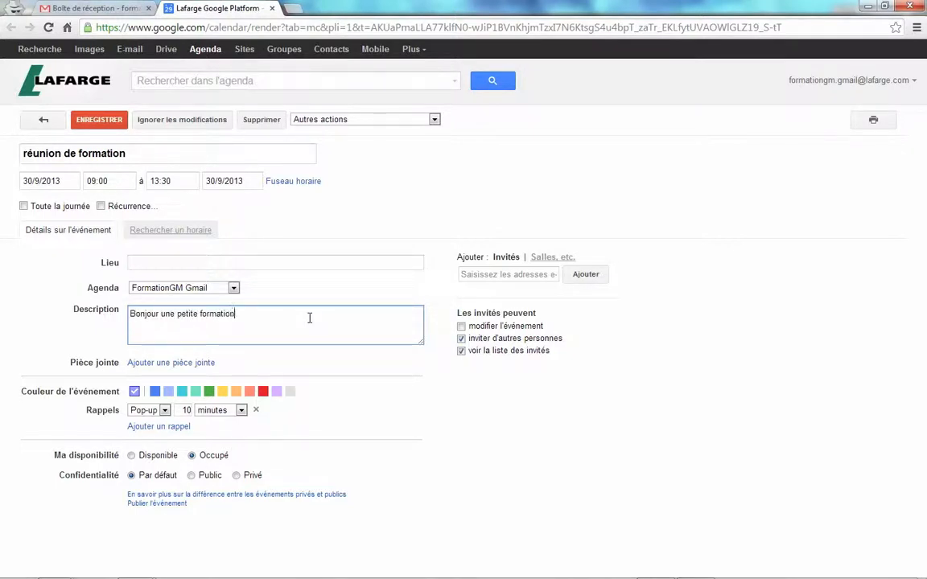
type("njour une petite formation pour le Lundi ?")
- Open the import page for adding an attachment from Google Drive and cancel without selecting a file
left_click(153, 362)
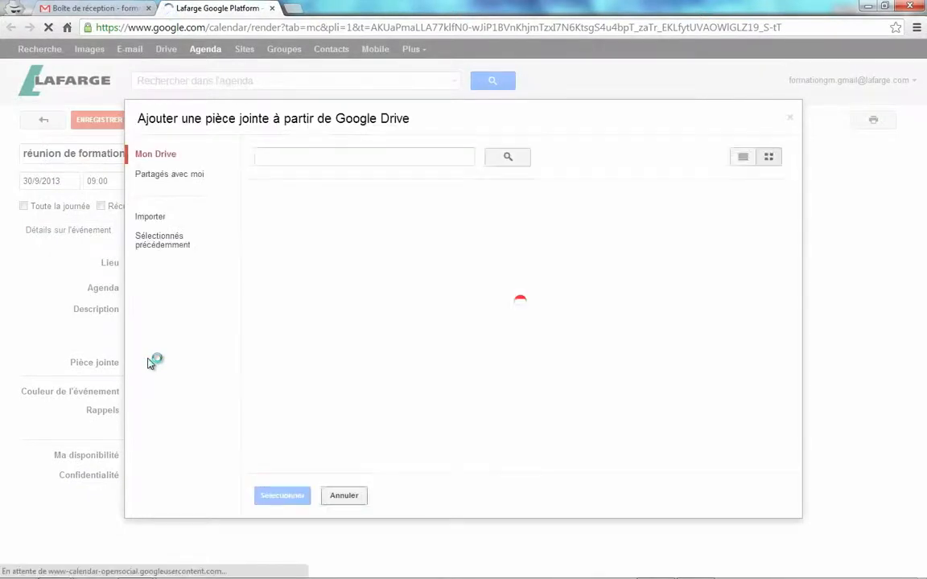
left_click(161, 218)
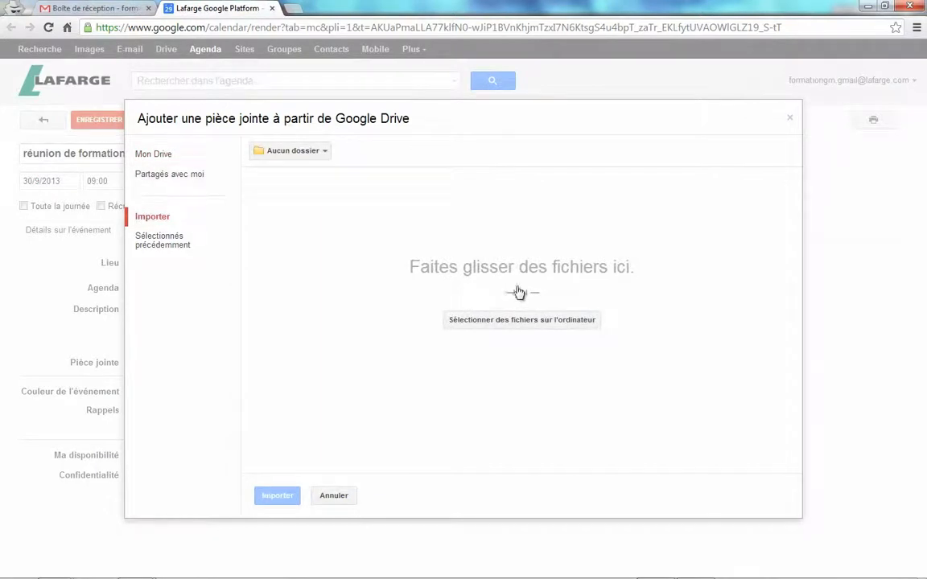
left_click(338, 498)
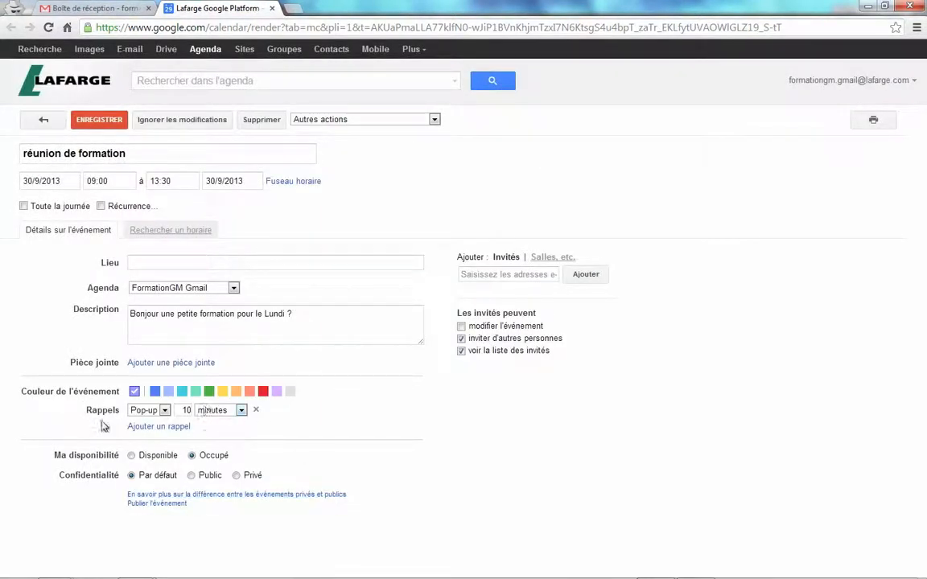
- Add the colleague's lafarge.com address as a guest, keeping the guests' permission to modify the event off
left_click(470, 275)
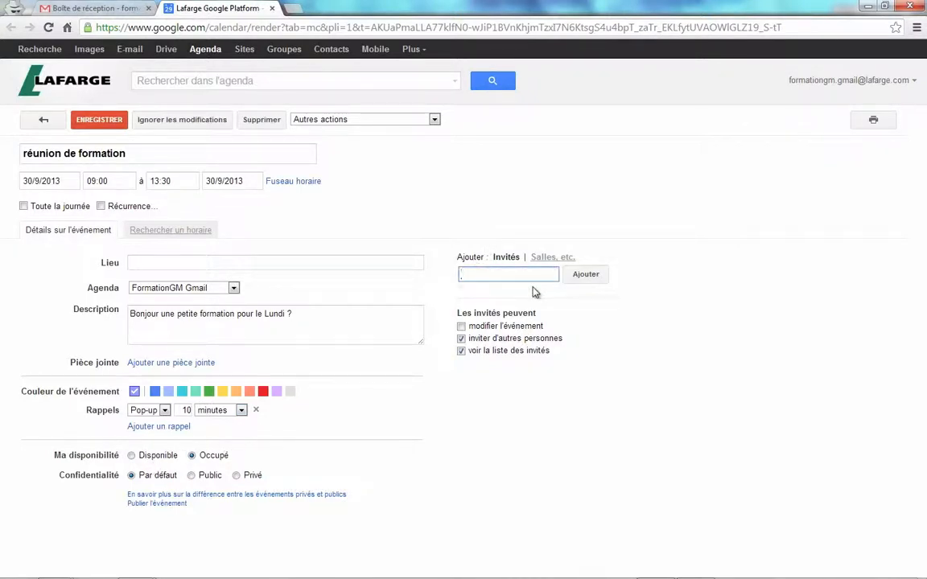
type("alex")
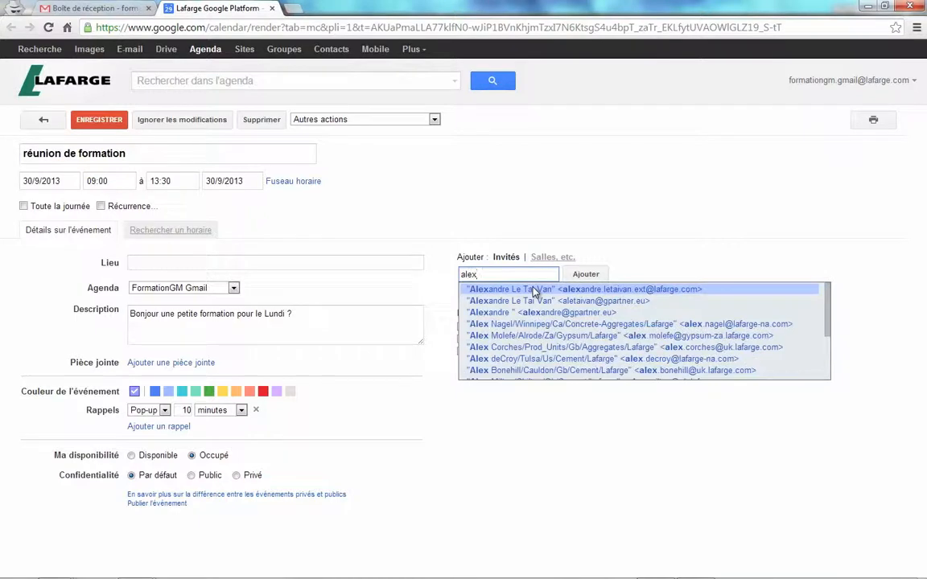
left_click(533, 292)
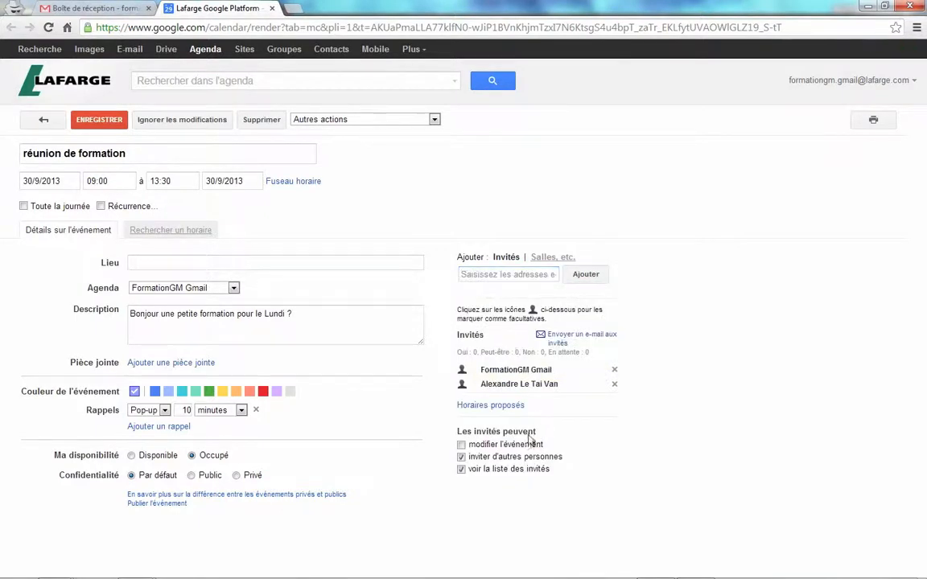
left_click(501, 450)
left_click(500, 450)
- Colour the event turquoise green and keep the pop-up reminder at 10 minutes
left_click(196, 392)
left_click(158, 412)
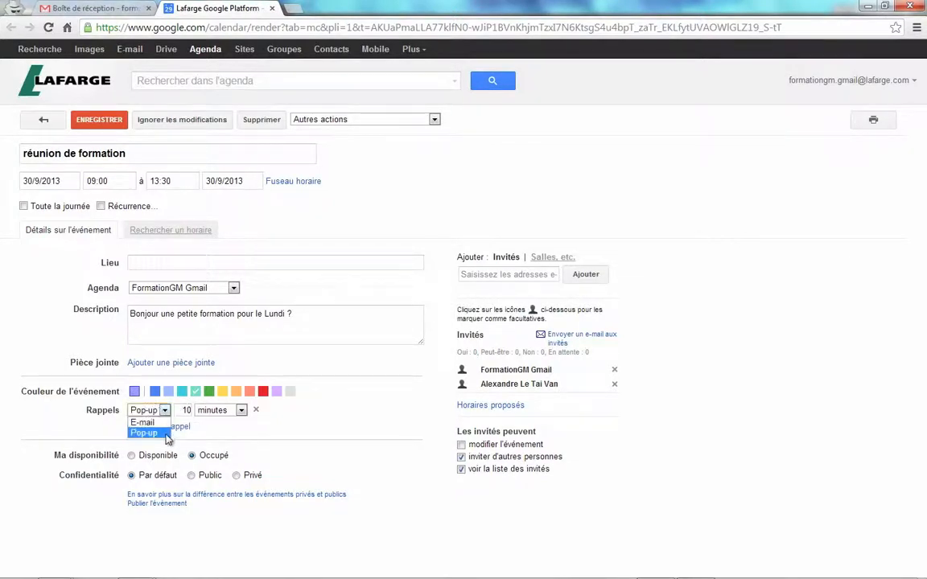
left_click(145, 432)
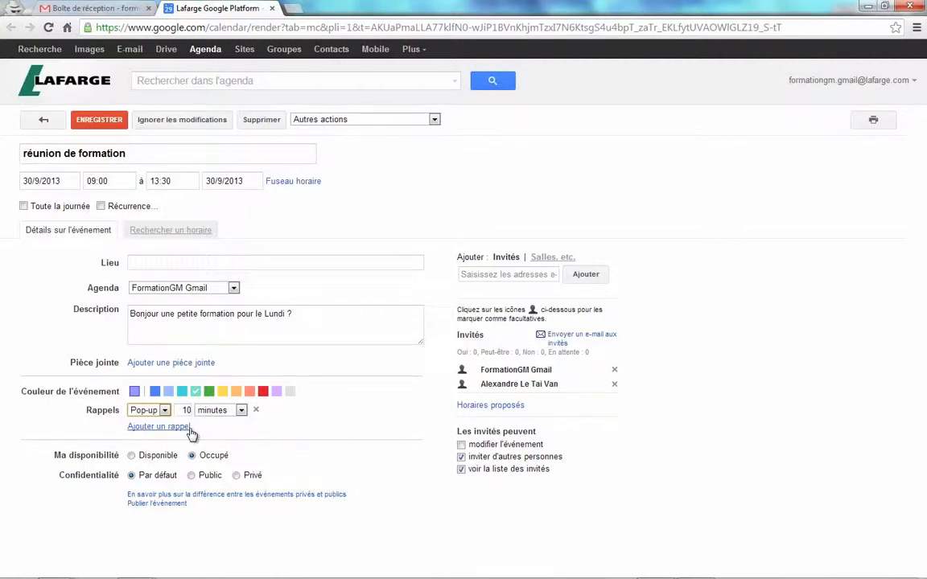
left_click(239, 410)
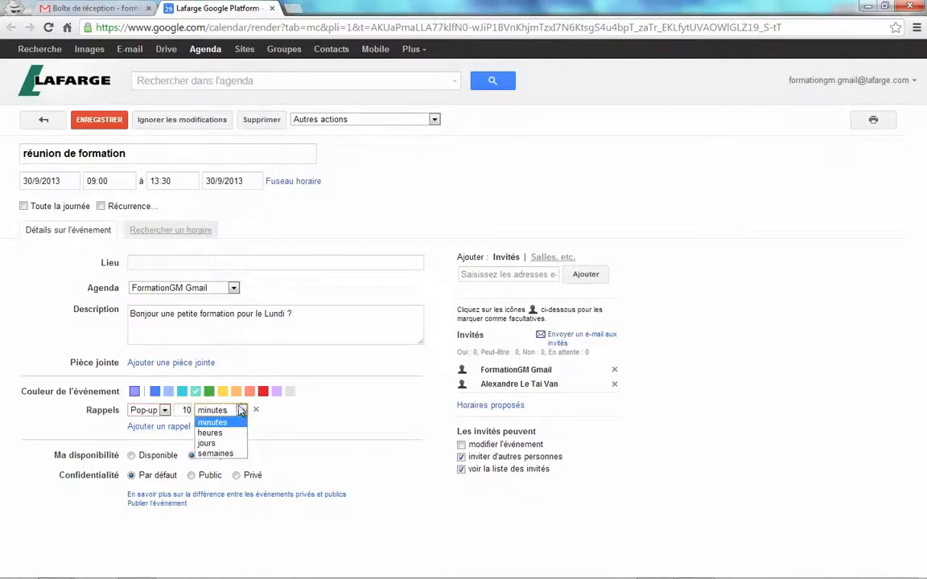
left_click(256, 385)
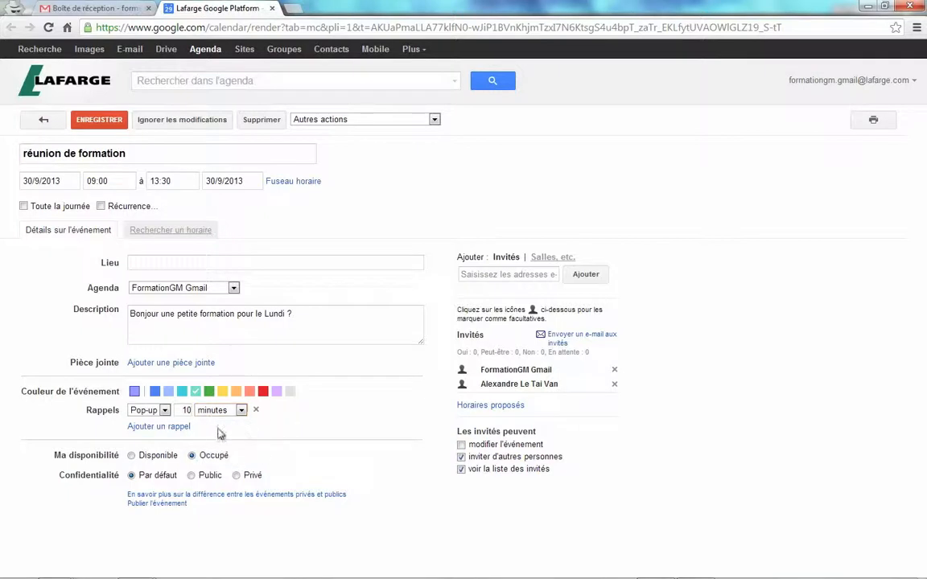
- Add a second reminder by e-mail, set to 1 hour before the event
left_click(184, 427)
left_click(149, 427)
left_click(141, 438)
left_click(183, 426)
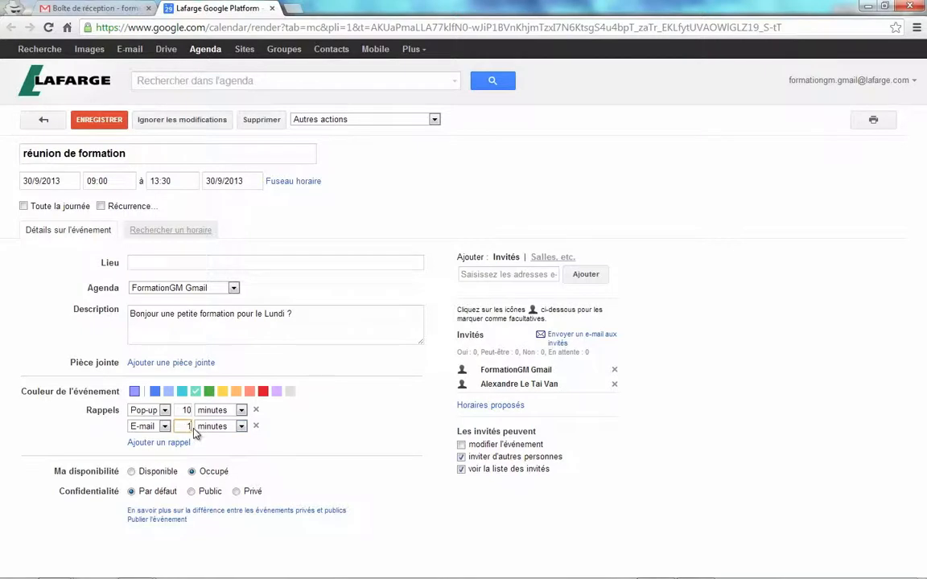
left_click(215, 427)
left_click(222, 390)
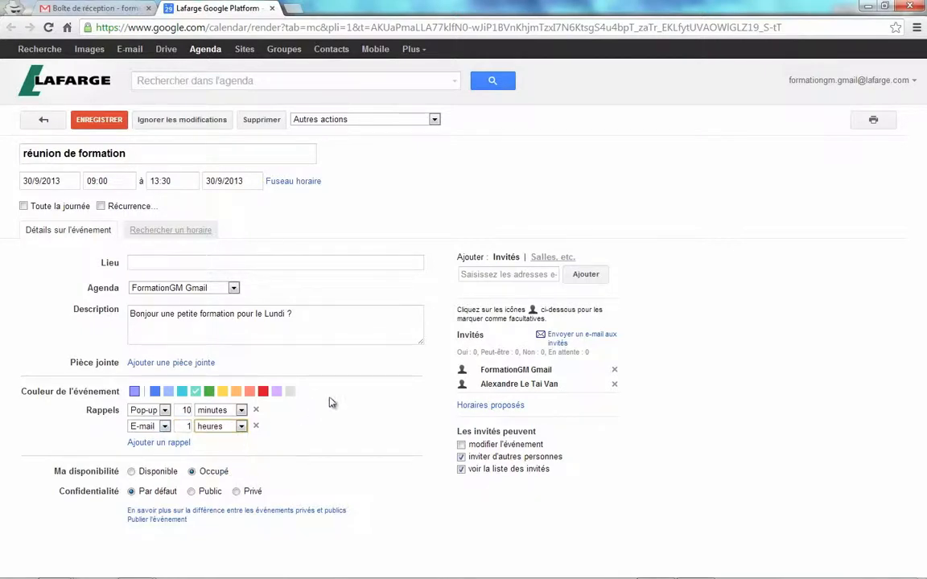
- Save the event and send the invitations to the guests
left_click(98, 120)
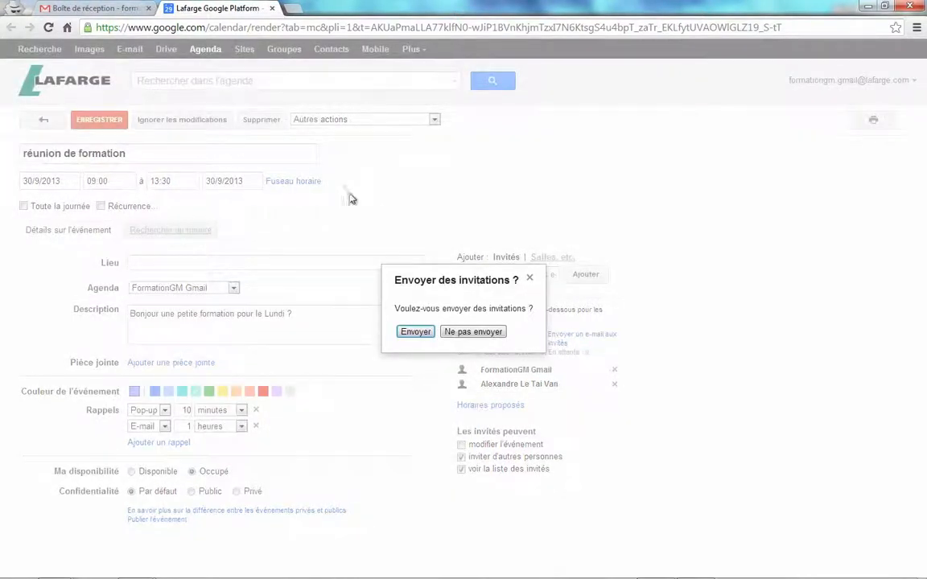
left_click(410, 333)
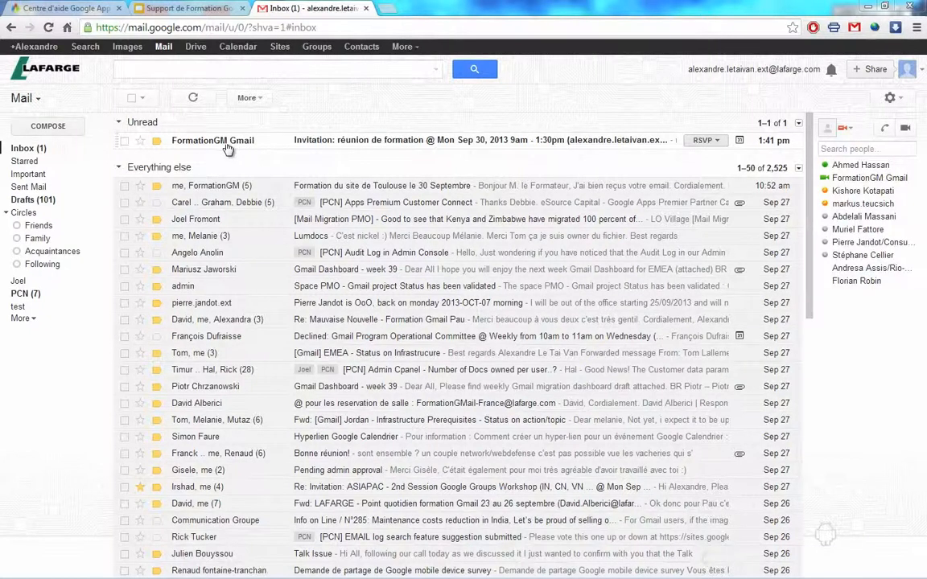
- In the guest's Gmail inbox, open the "réunion de formation" invitation and accept it with Yes
left_click(426, 137)
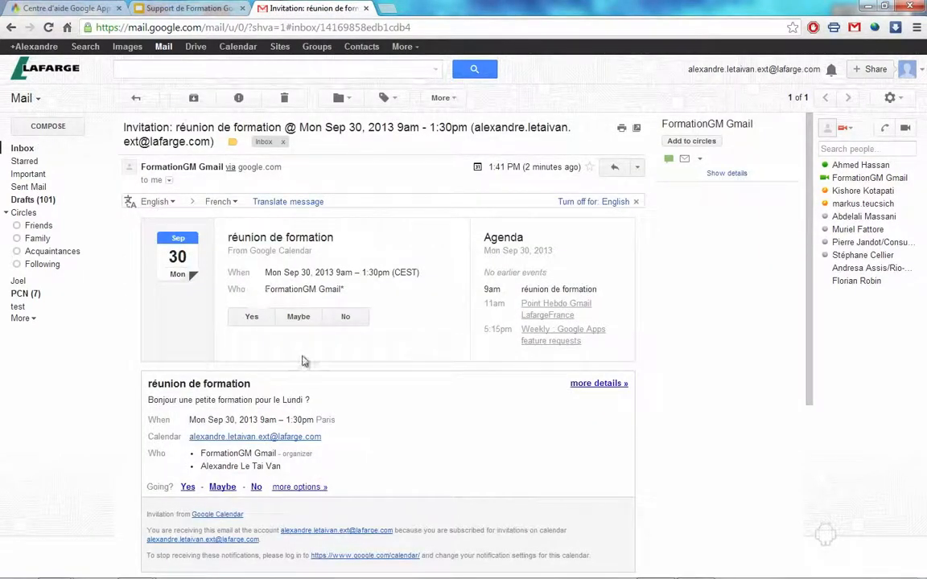
scroll(304, 358, "down", 1)
scroll(304, 358, "down", 2)
scroll(278, 356, "up", 4)
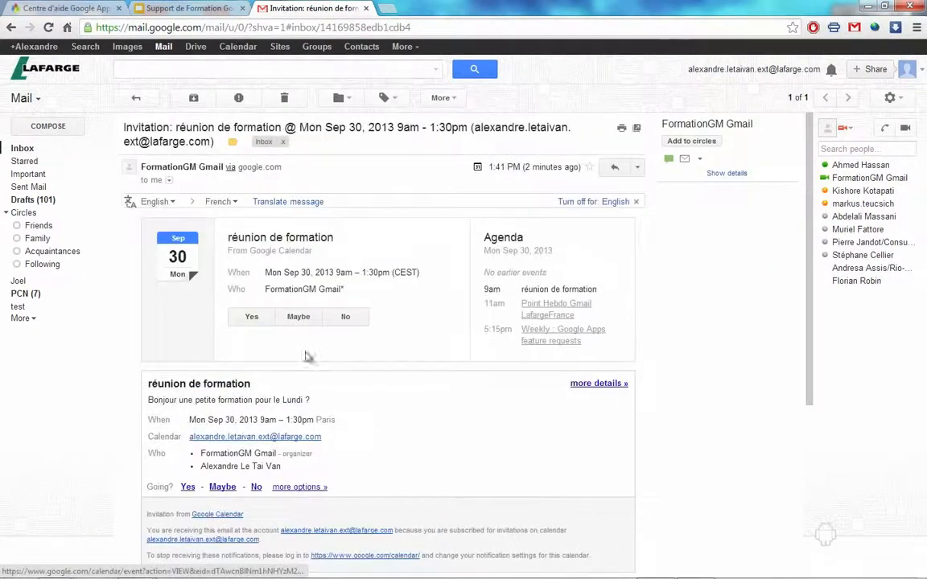
left_click(258, 322)
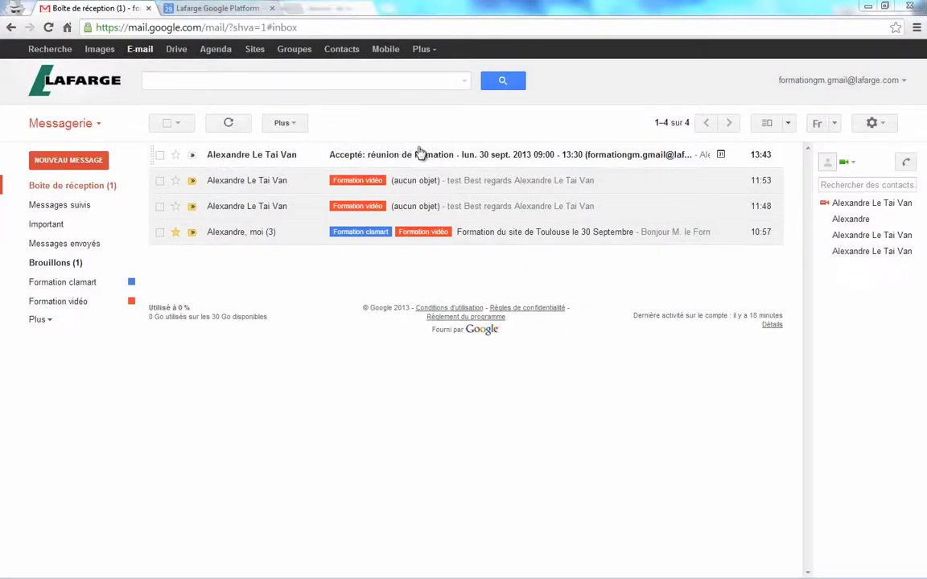
- In the organizer's Gmail inbox, open the reply to the "réunion de formation" invitation and read it
left_click(424, 155)
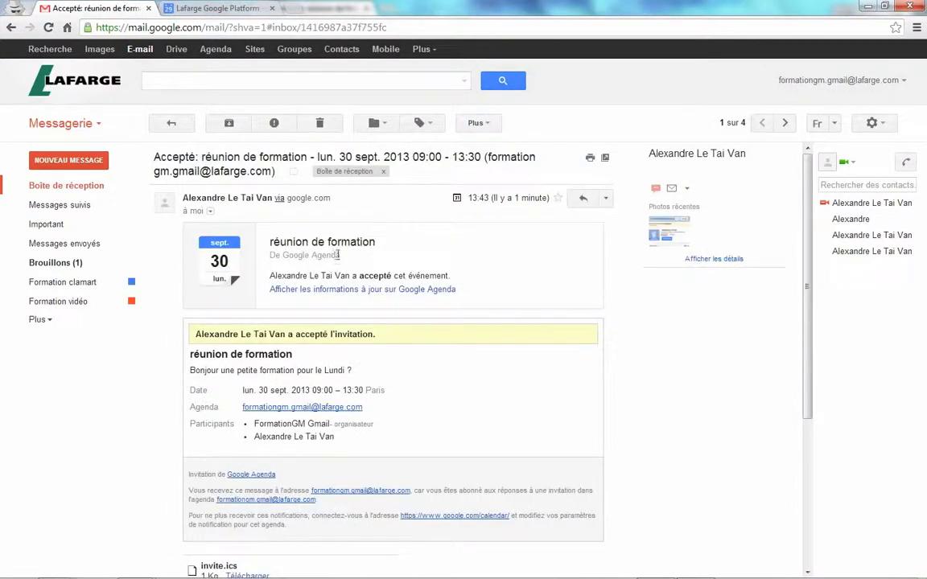
left_click_drag(286, 276, 360, 273)
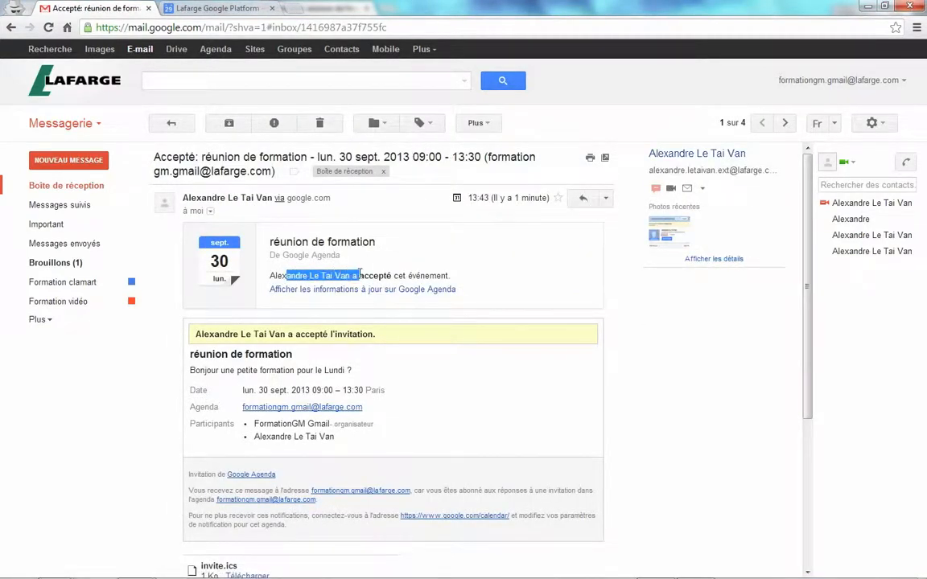
scroll(465, 283, "down", 2)
scroll(428, 327, "up", 2)
- Switch to Google Calendar, open the "réunion de formation" event for editing and move its date to 1/10/2013
left_click(215, 8)
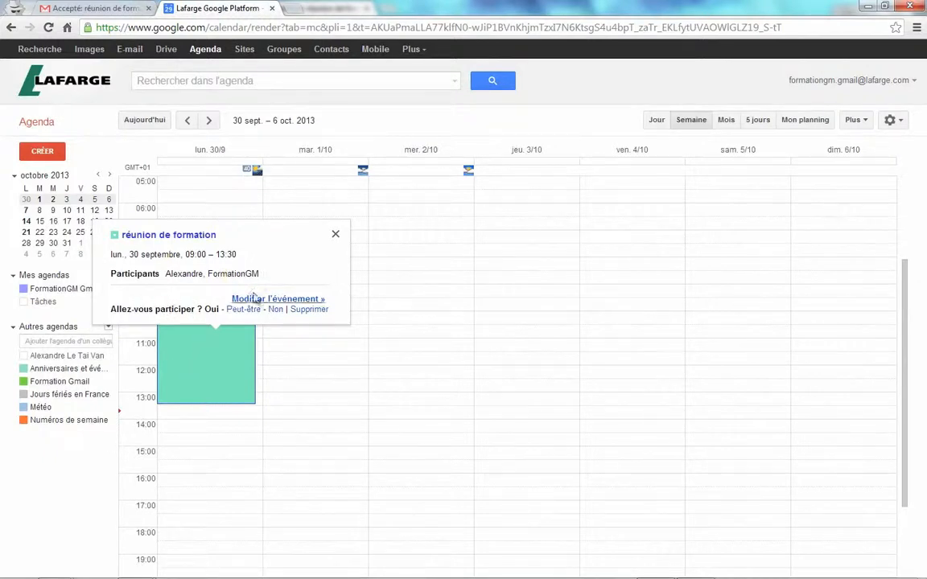
double_click(210, 354)
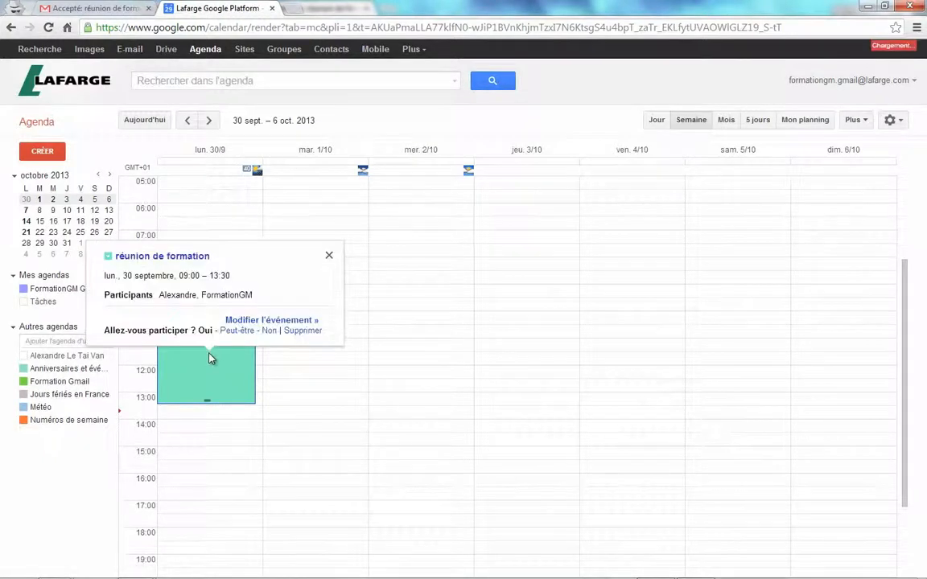
left_click(210, 354)
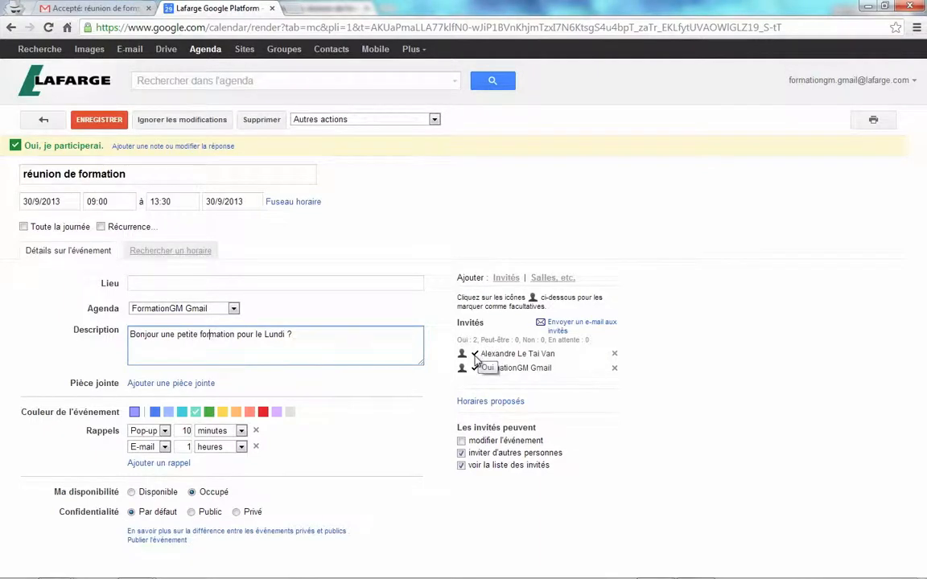
left_click(160, 180)
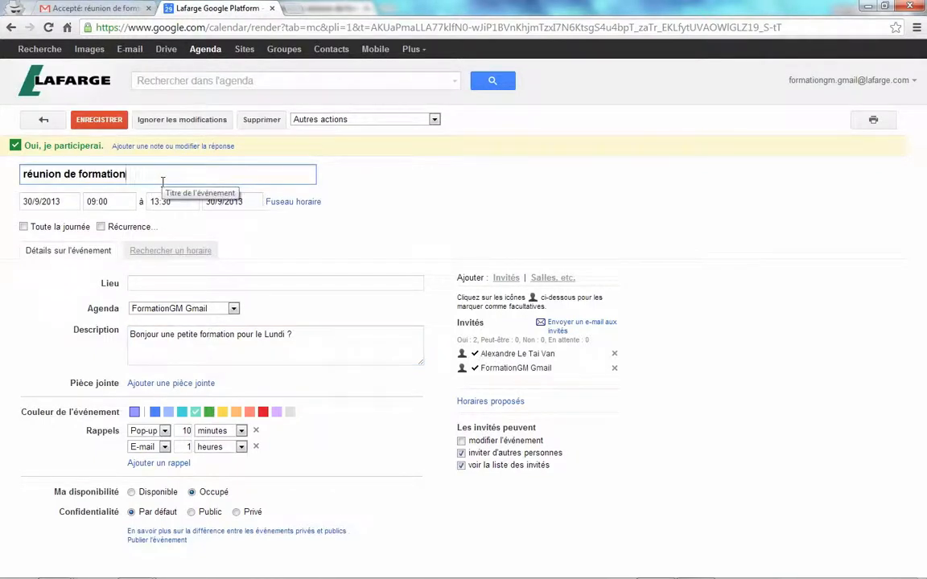
left_click(47, 202)
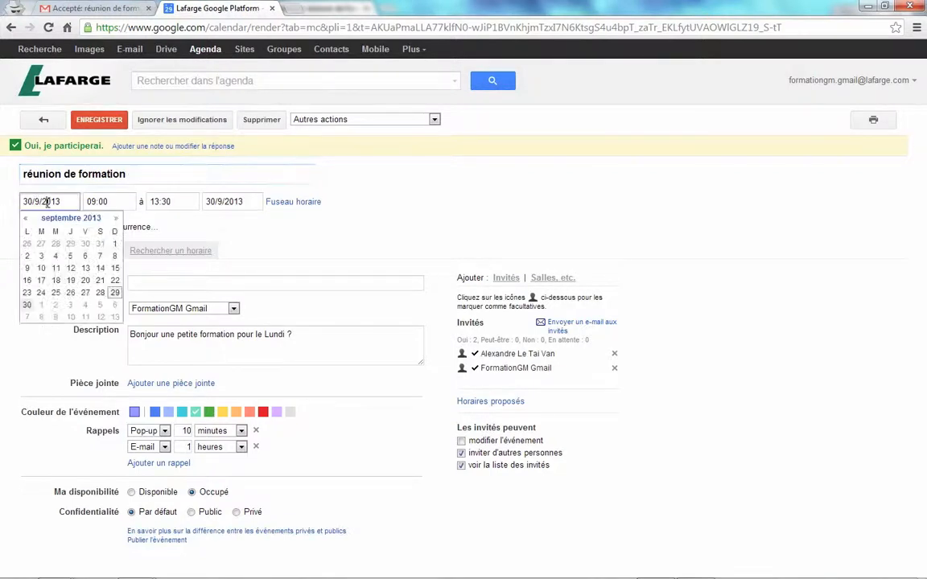
left_click(115, 220)
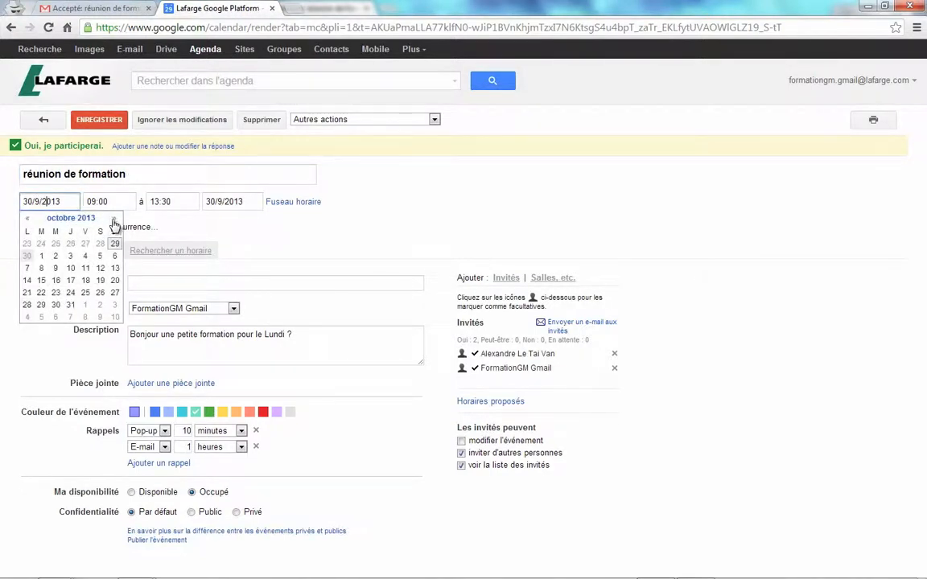
left_click(43, 256)
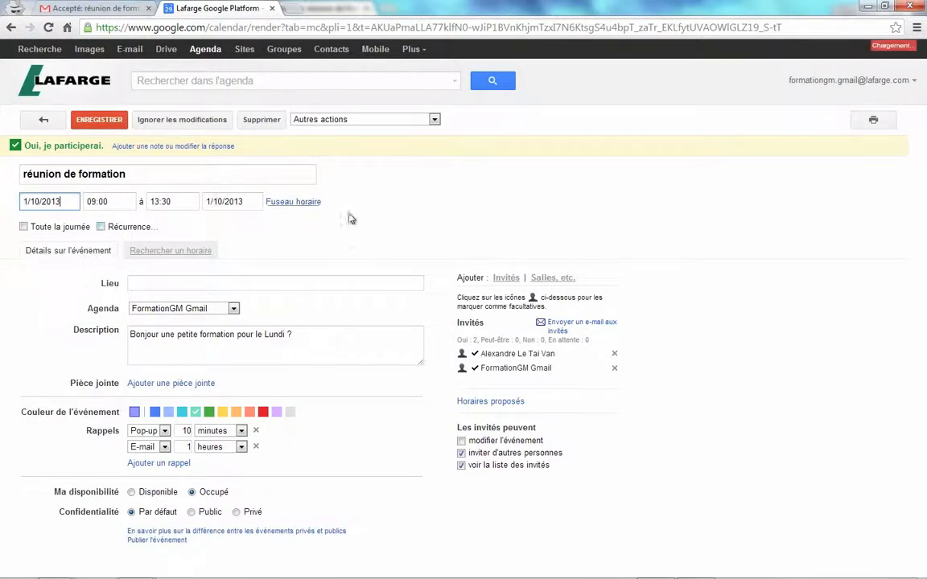
- Set the event's location to "à Paris", save the changes and send the update to the guests
left_click(192, 283)
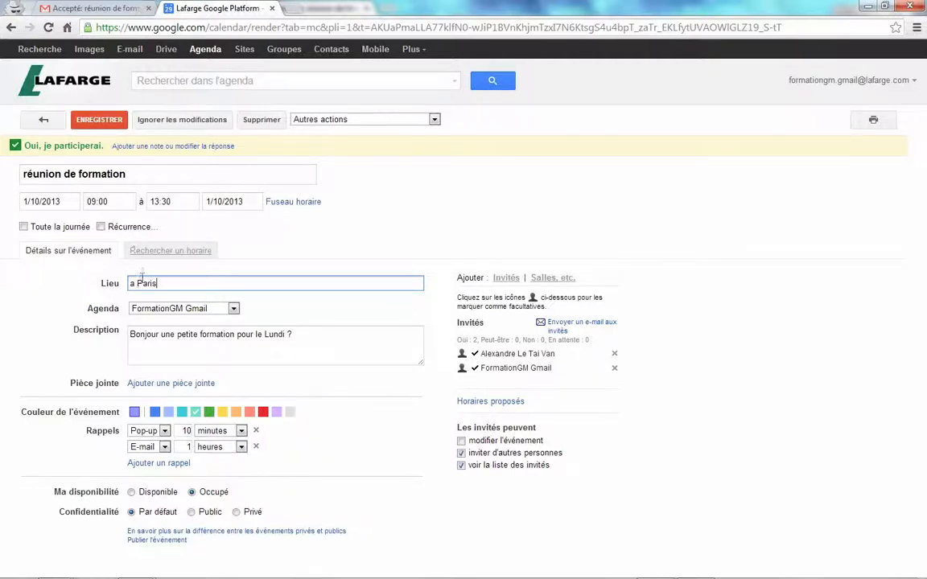
type("a")
key("Delete")
left_click(98, 119)
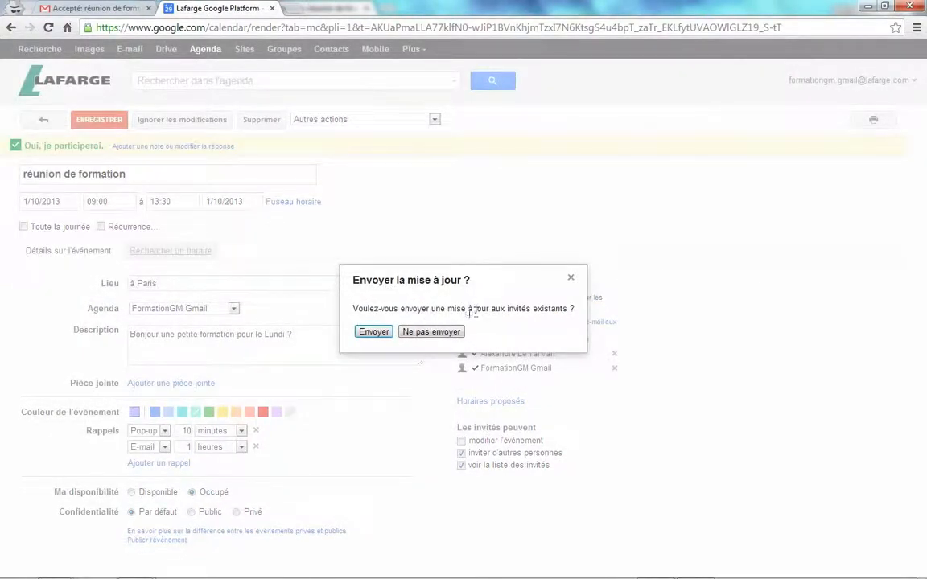
left_click(371, 332)
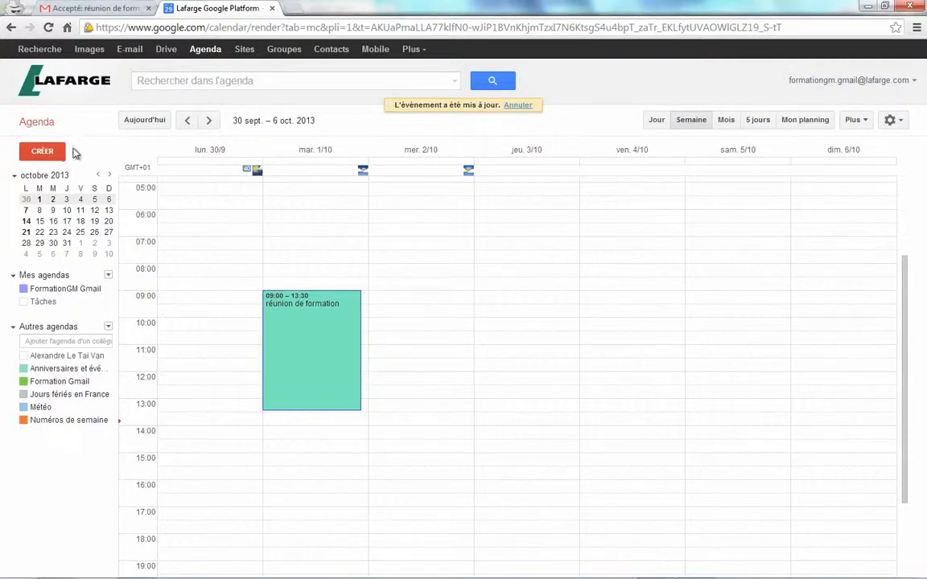
- Create a new untitled event on 2/10/2013 from 09:00 to 11:00
left_click(47, 152)
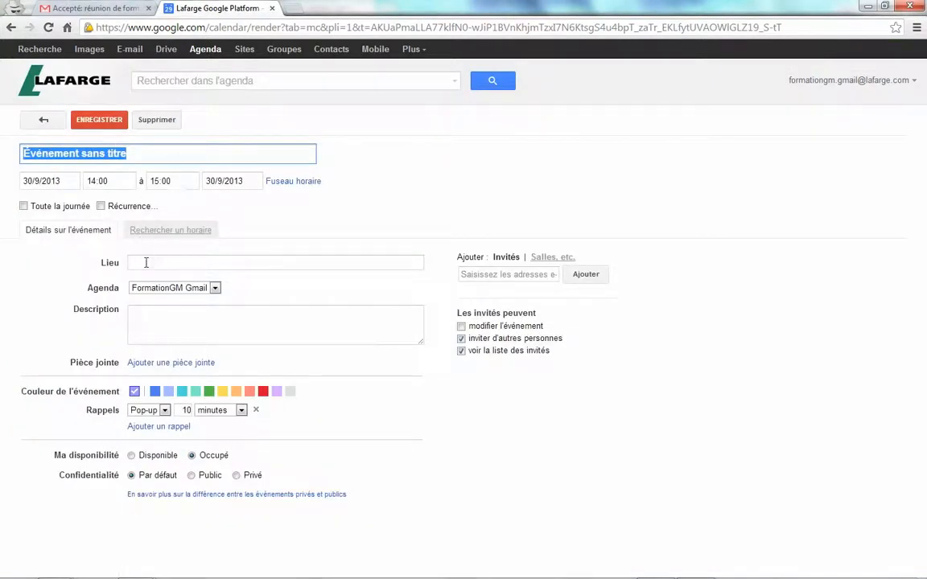
left_click(71, 181)
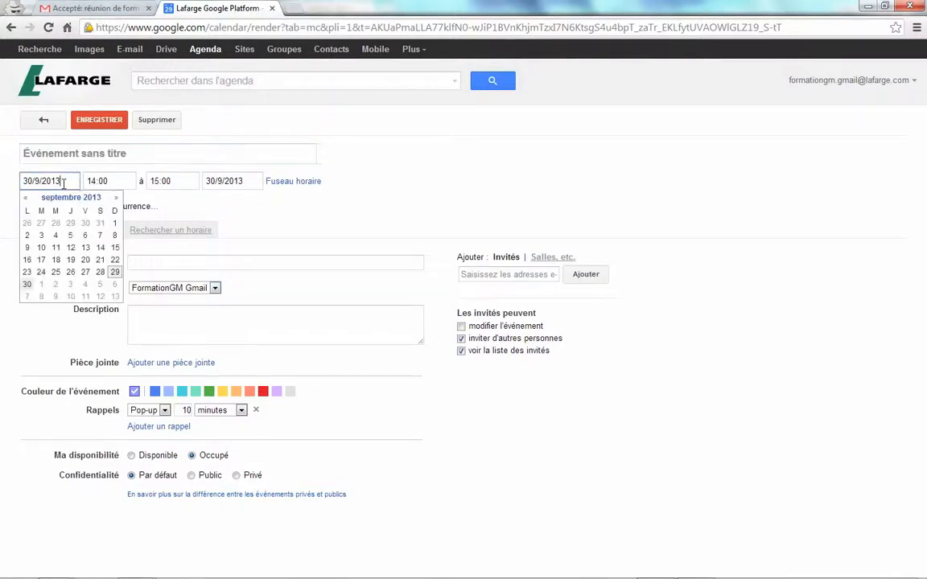
left_click(55, 284)
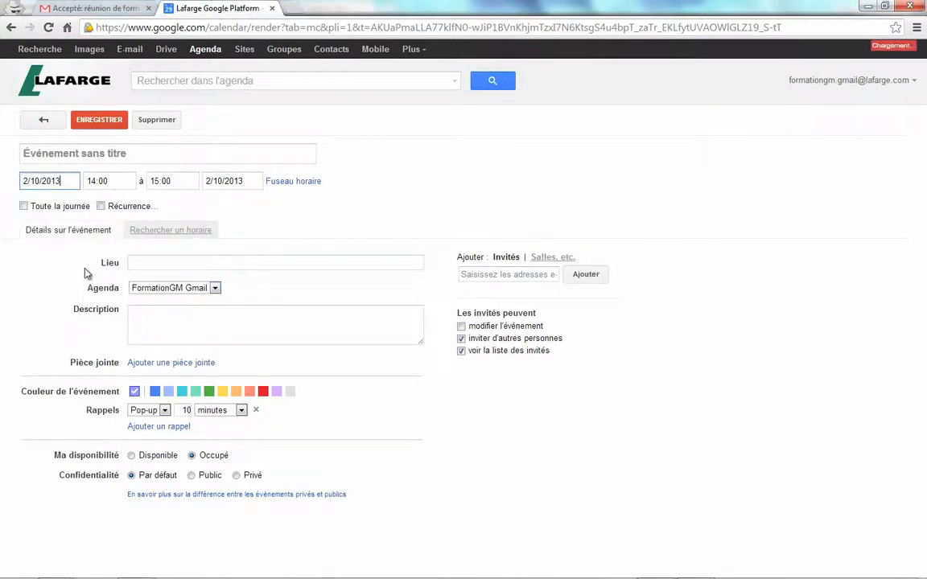
left_click(101, 184)
scroll(111, 212, "up", 3)
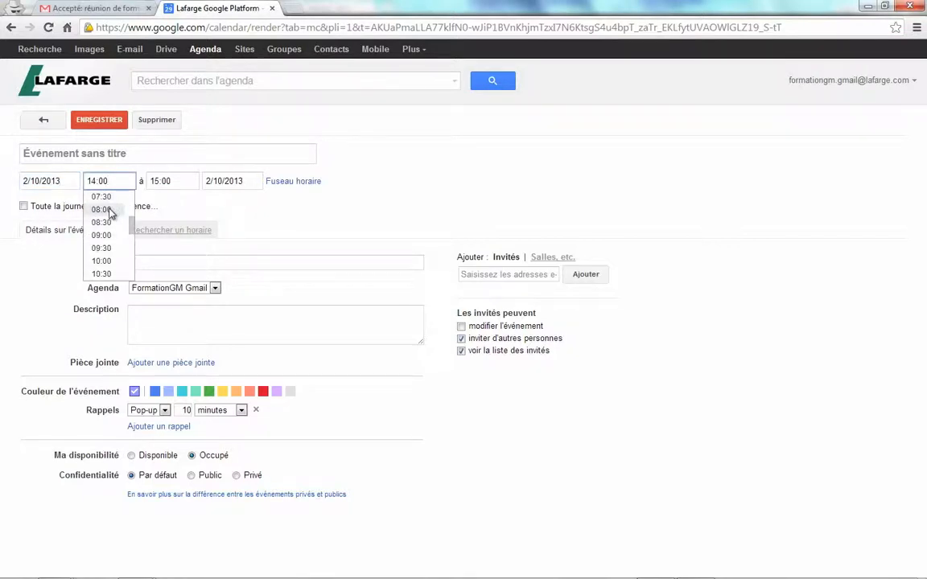
left_click(103, 235)
left_click(165, 181)
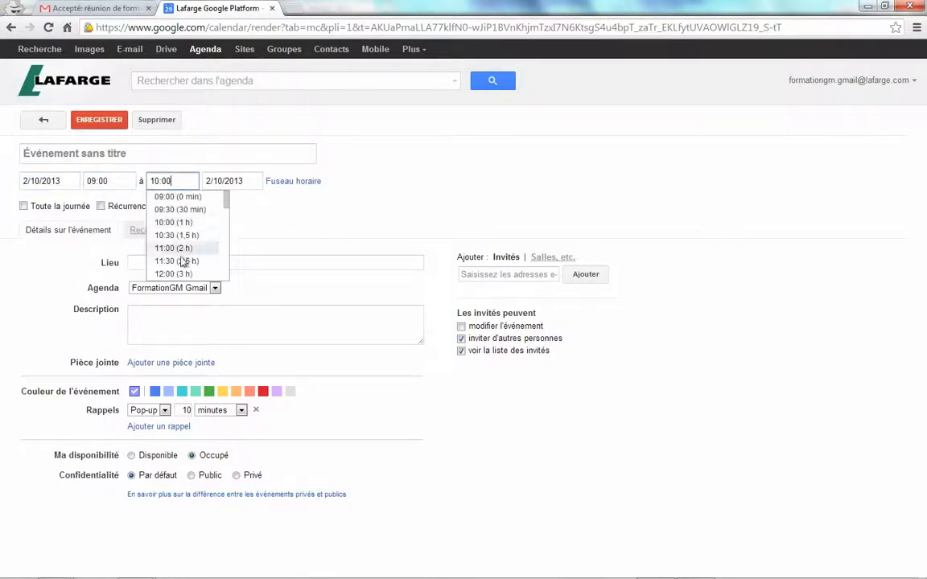
left_click(182, 248)
- Add the colleague as a guest of the untitled event by searching the contacts for the first name
left_click(322, 320)
left_click(501, 274)
type("ale")
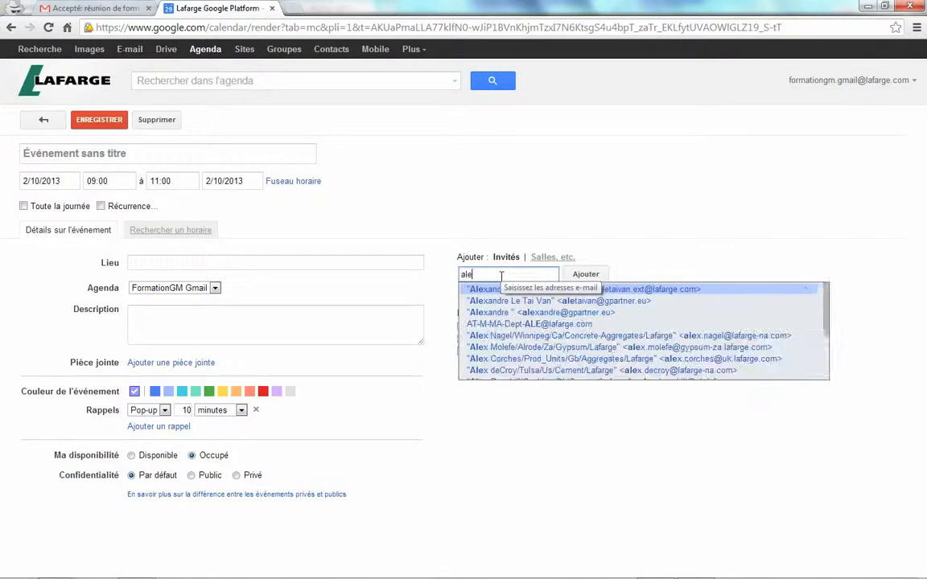
left_click(480, 286)
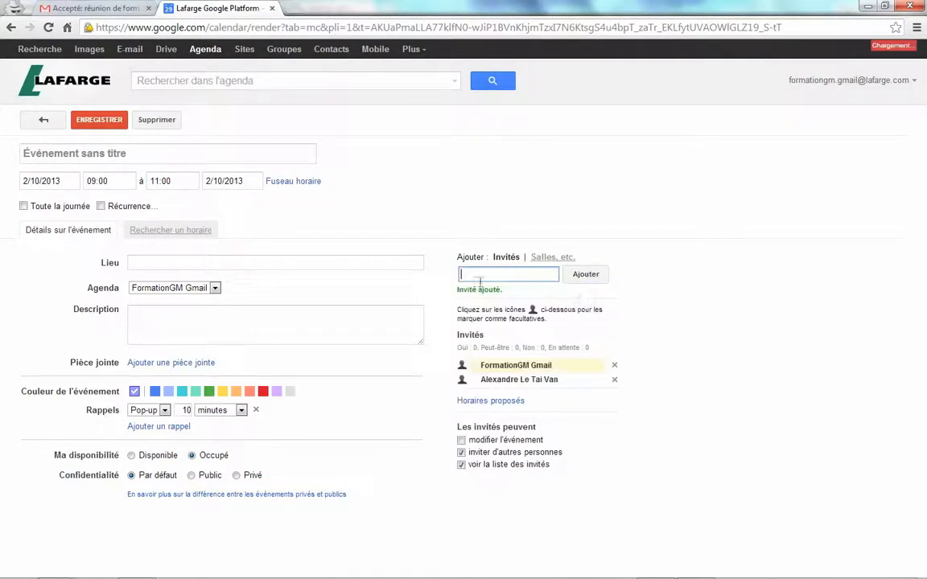
- Compare the guests' availability on 2 October 2013, move the event to the free 11:00–13:00 slot and return to the event details
left_click(145, 231)
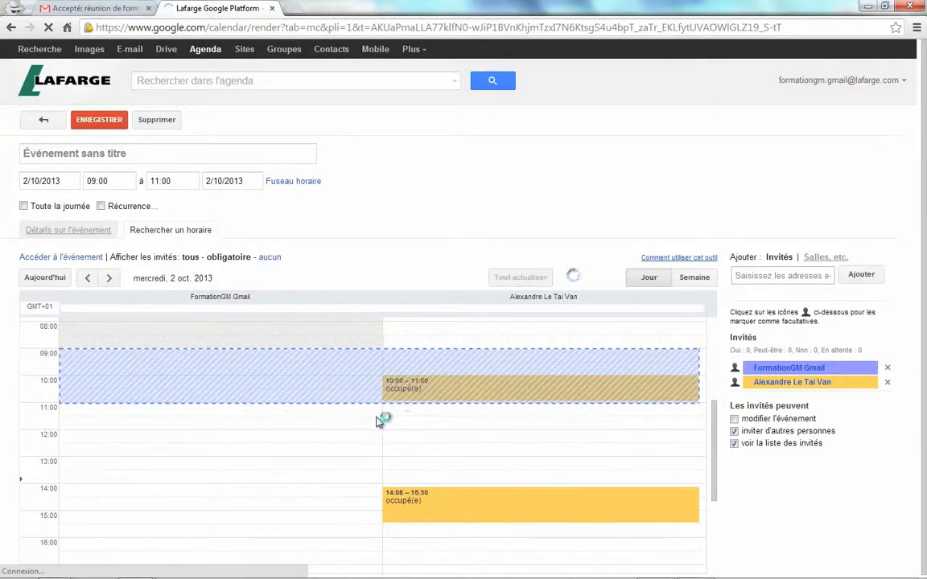
left_click(169, 409)
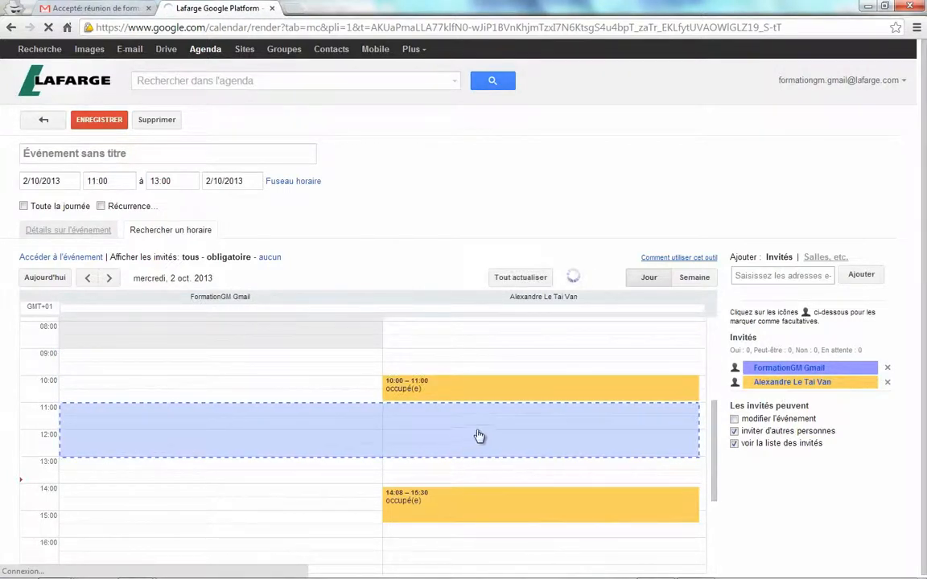
left_click(72, 230)
- Save the untitled event and send the invitations
left_click(146, 321)
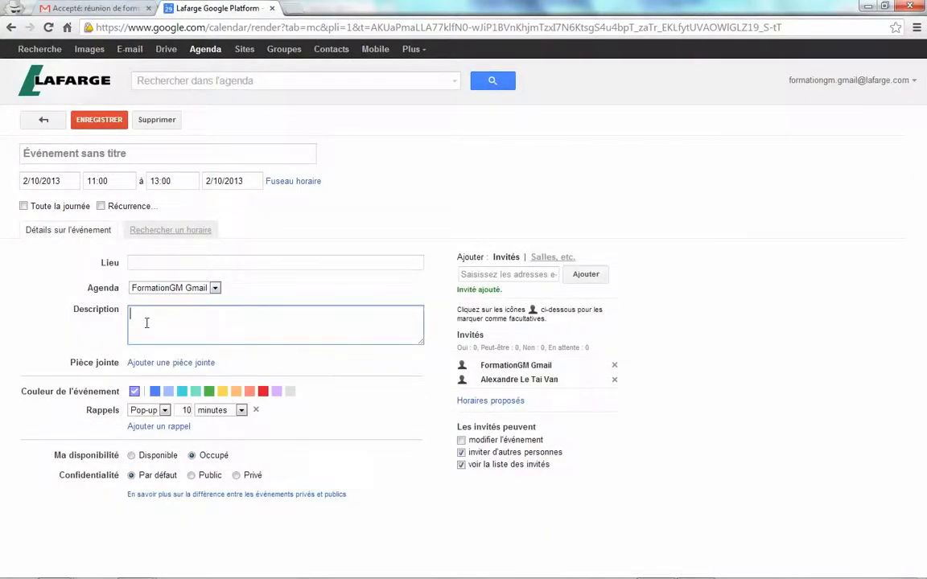
left_click(93, 121)
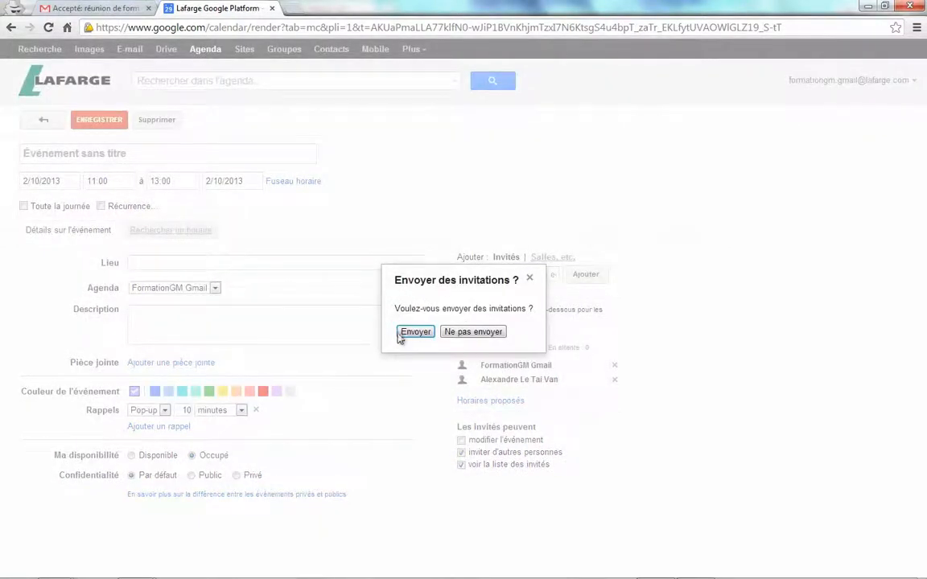
left_click(422, 332)
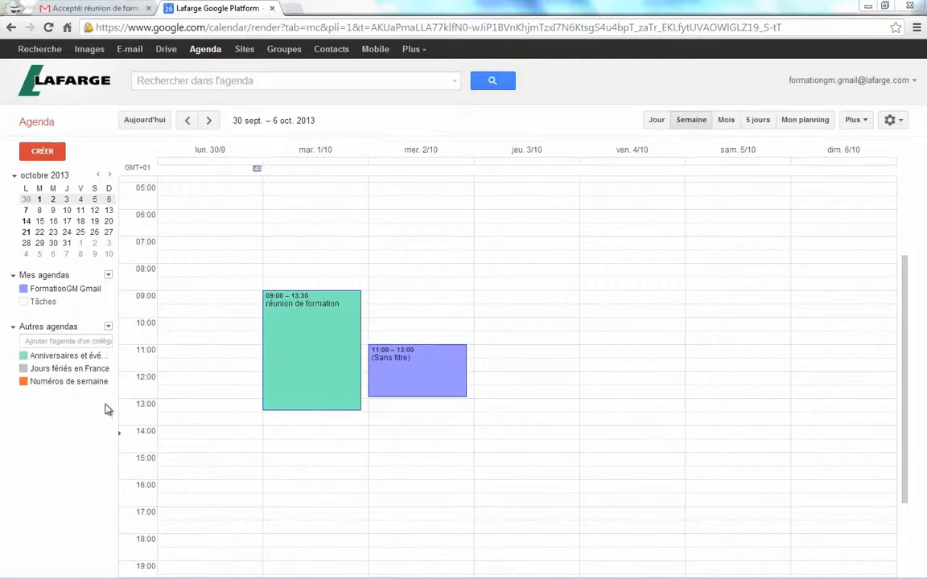
- Add the colleague's calendar to the other calendars (Autres agendas)
left_click(102, 341)
type("alex")
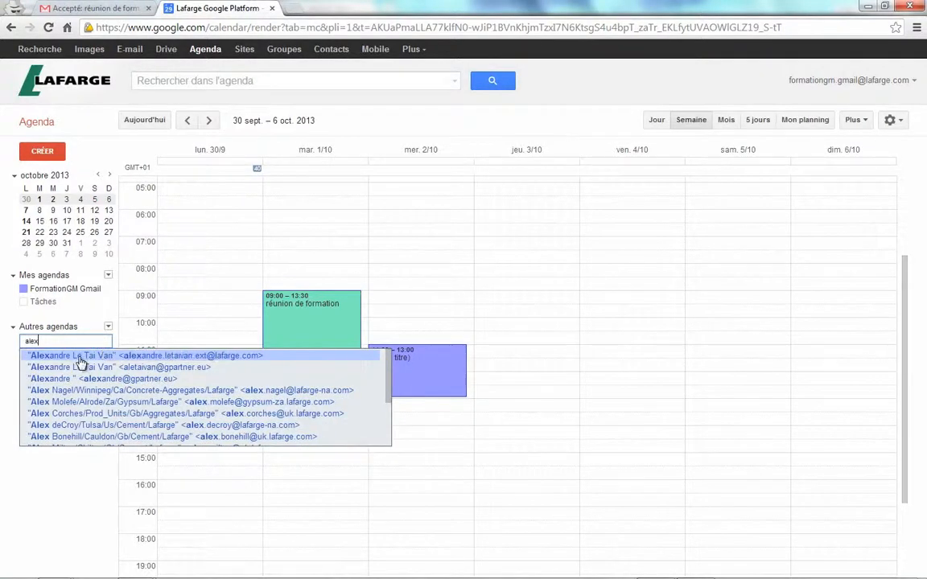
left_click(80, 355)
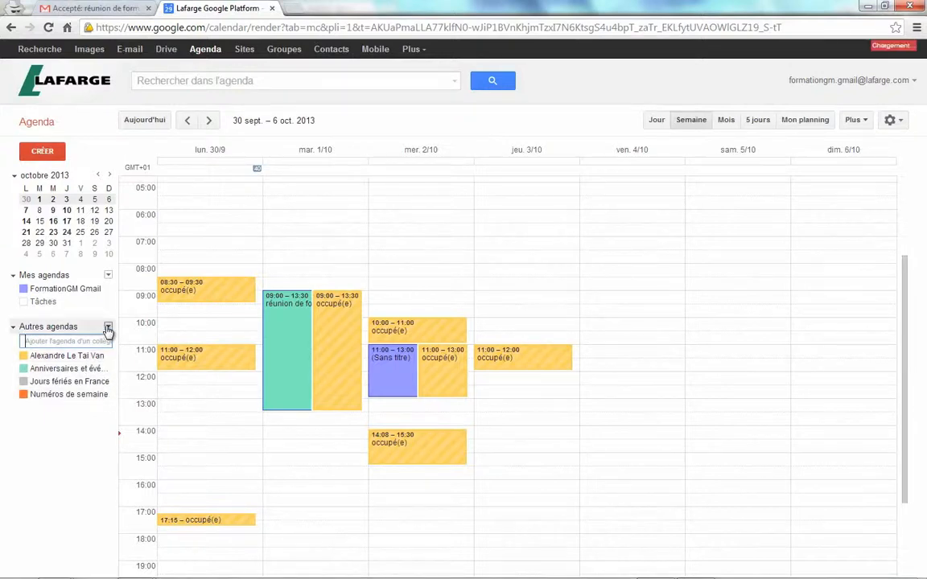
- Browse the Vacances, Sports and Plus categories of interesting calendars, subscribe to "Phases de la Lune" and return to the calendar
left_click(107, 327)
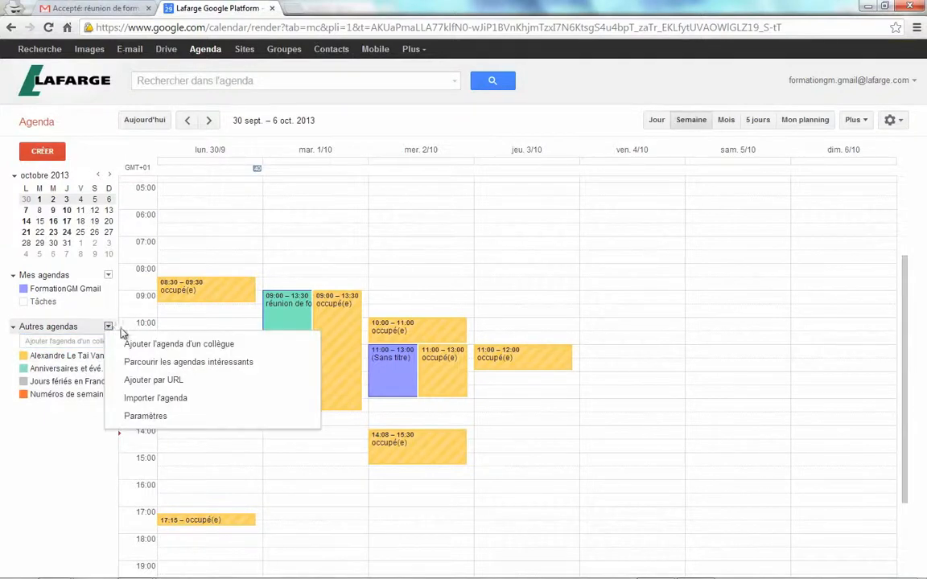
left_click(161, 362)
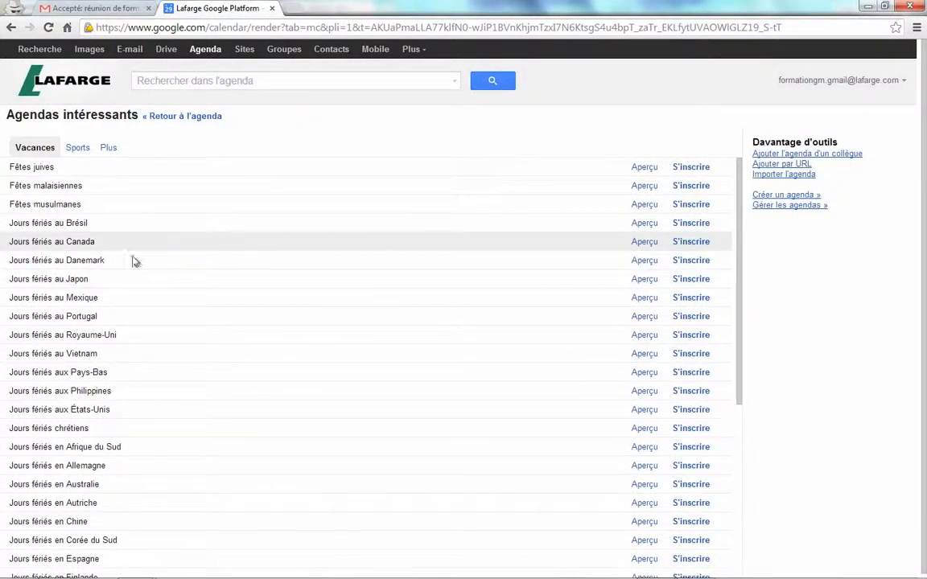
scroll(94, 201, "down", 5)
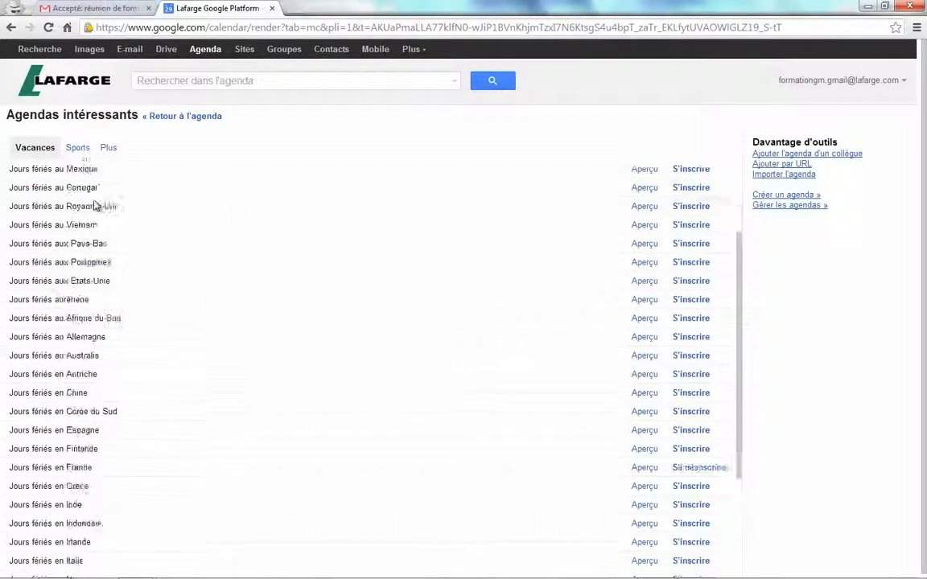
scroll(109, 284, "up", 3)
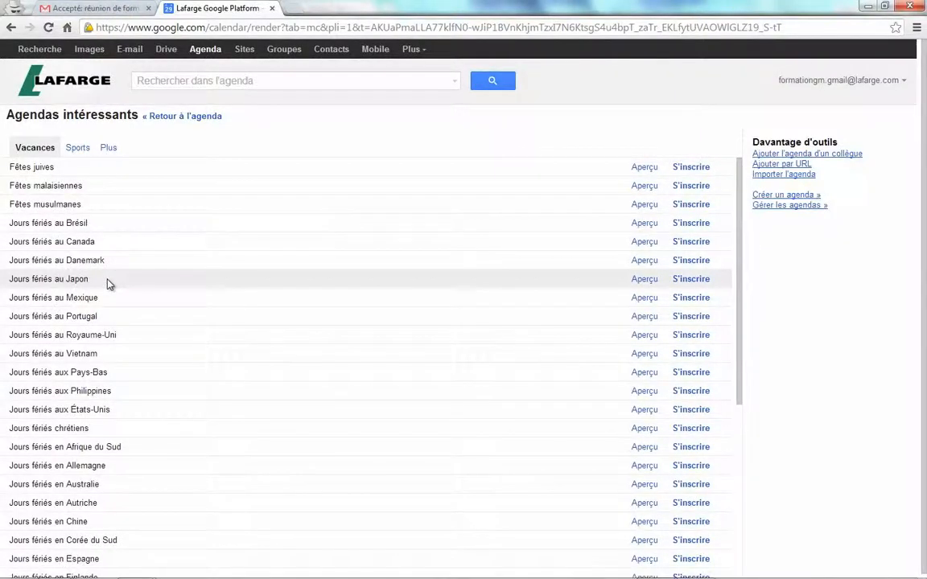
left_click(77, 147)
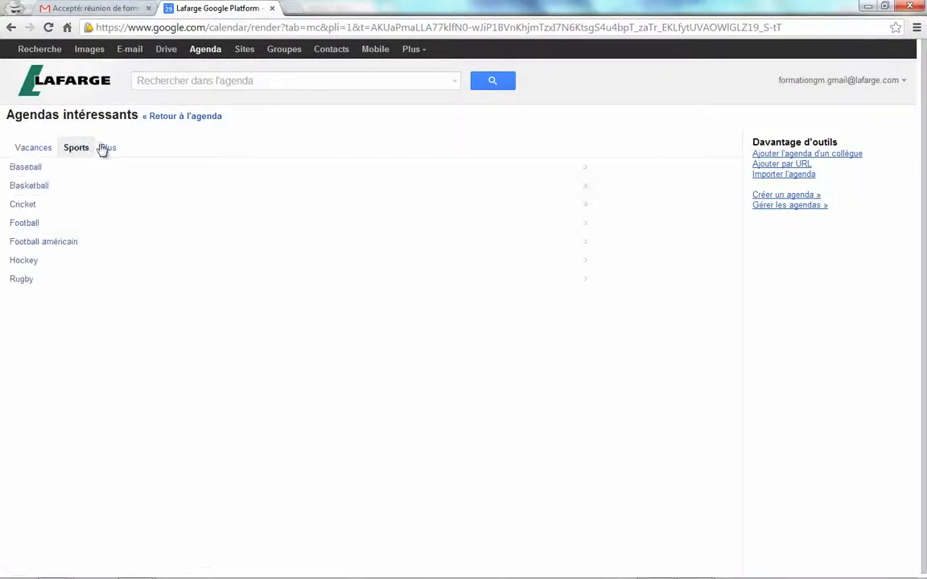
left_click(111, 148)
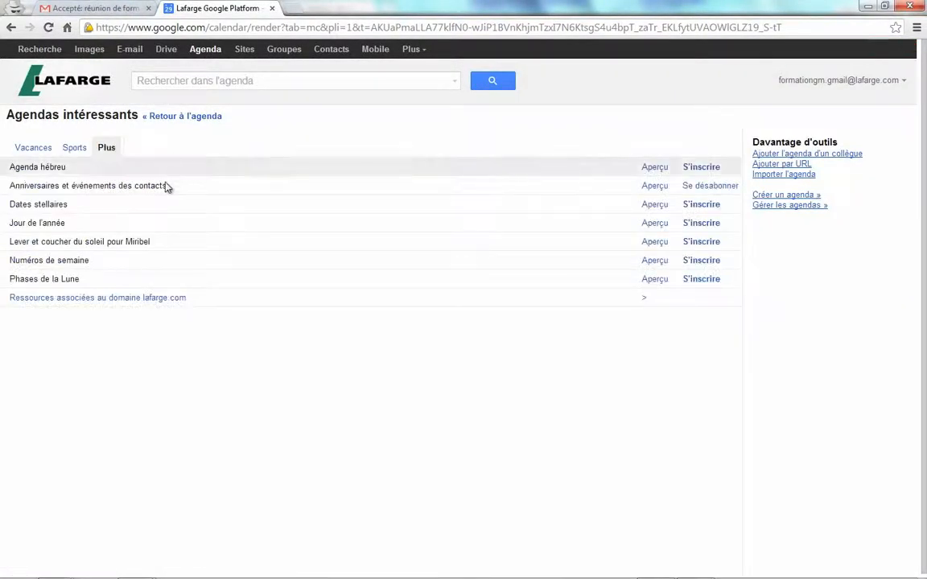
left_click(696, 281)
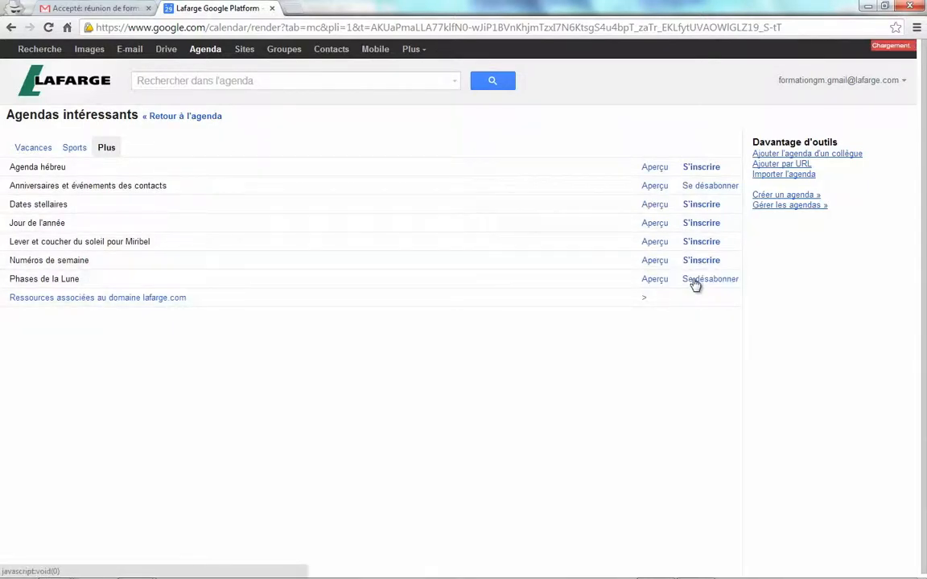
left_click(149, 117)
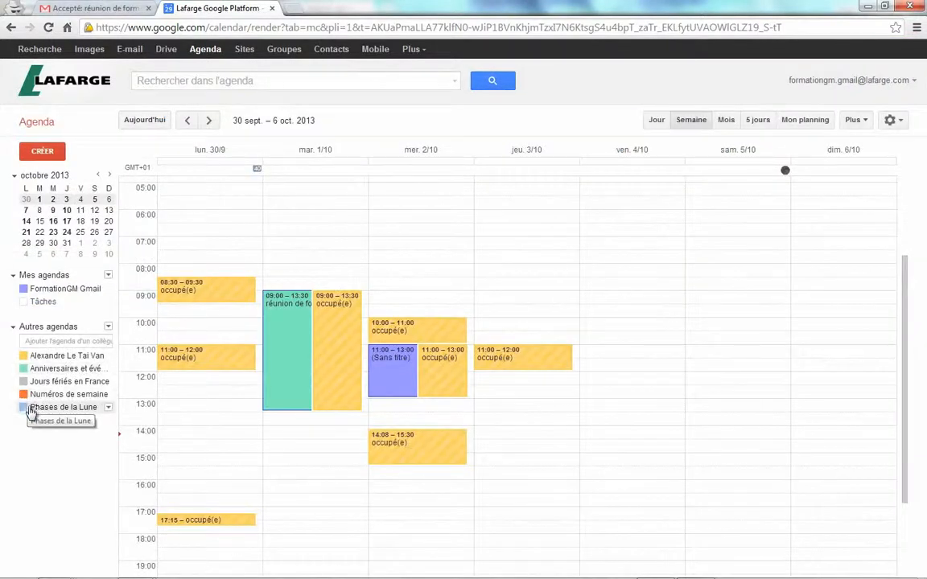
left_click(107, 408)
left_click(141, 329)
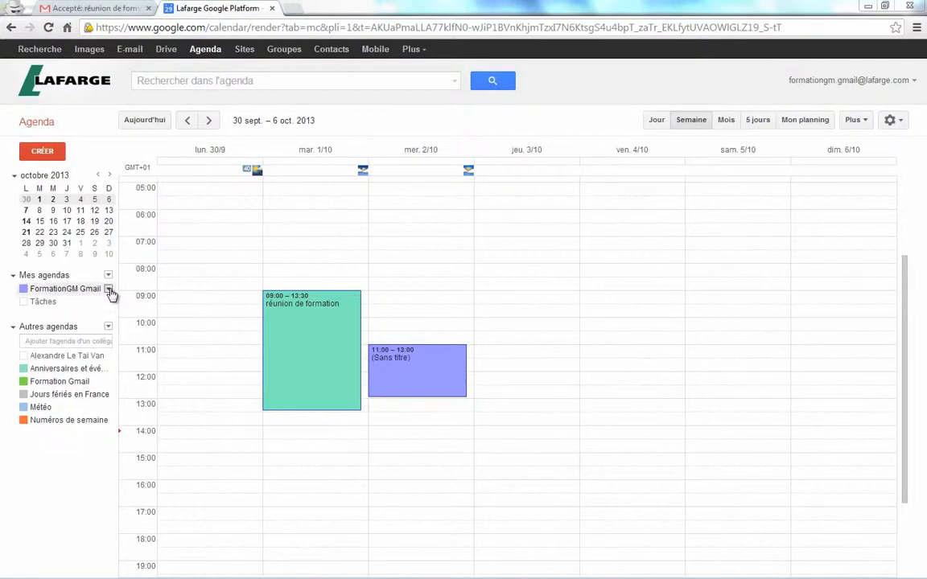
- Open the sharing settings of the "FormationGM Gmail" calendar and add the colleague as a person to share it with
left_click(108, 290)
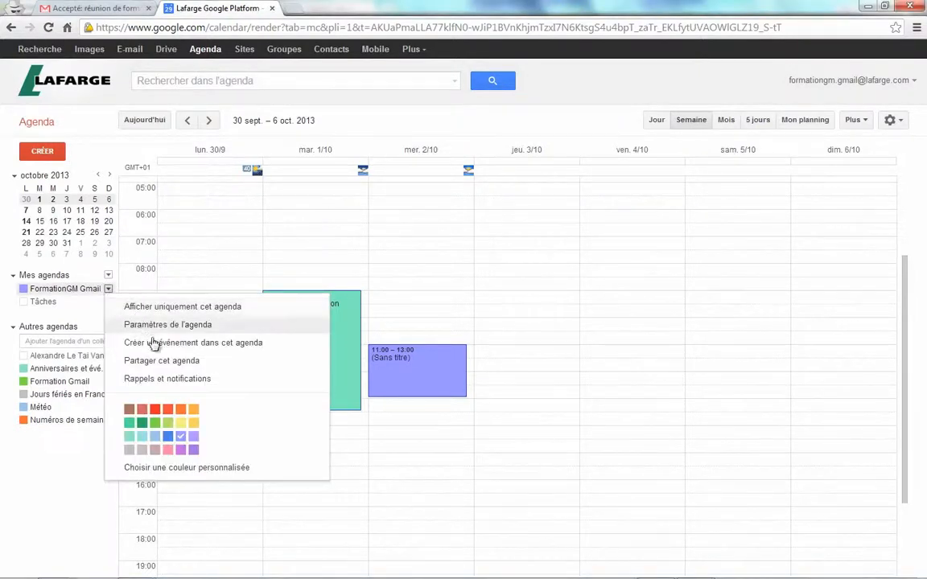
left_click(159, 363)
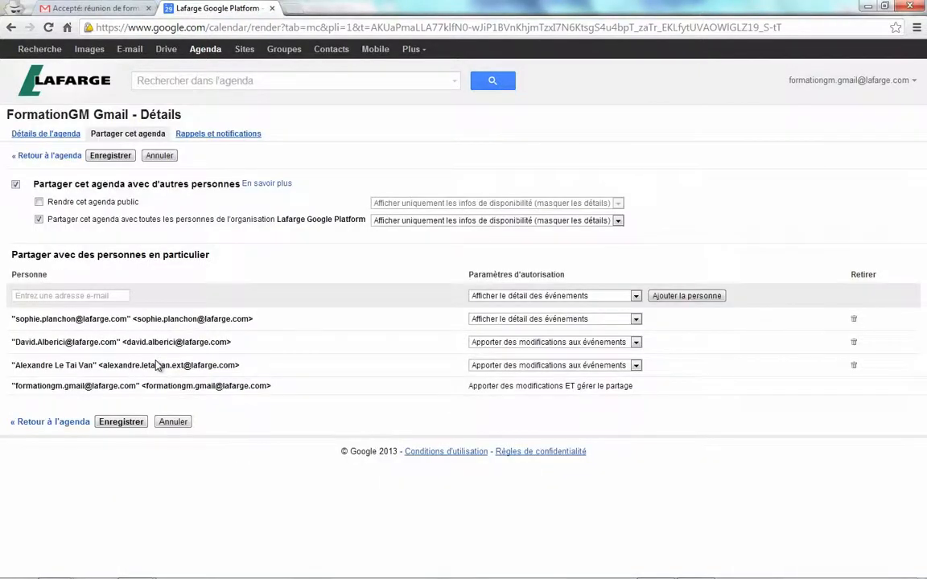
left_click(99, 296)
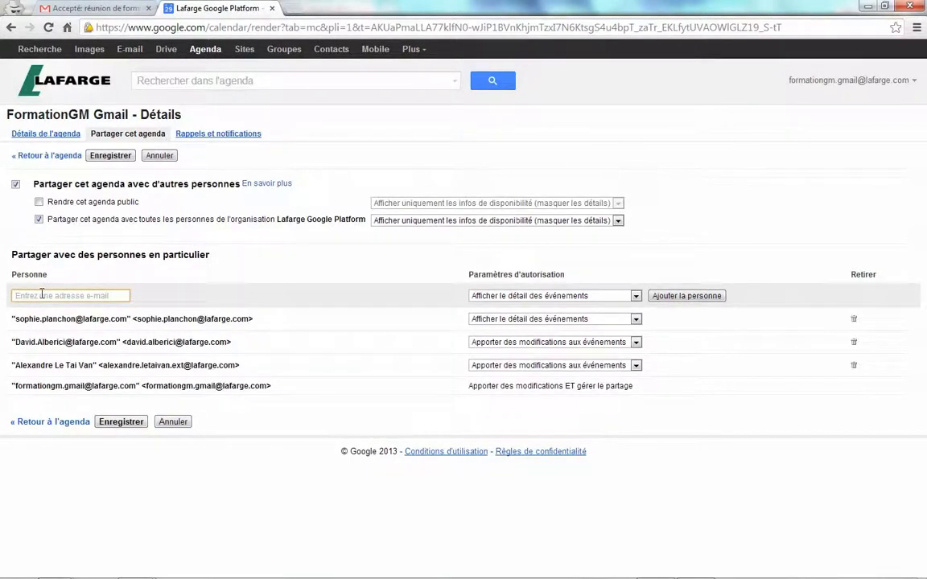
type("alex")
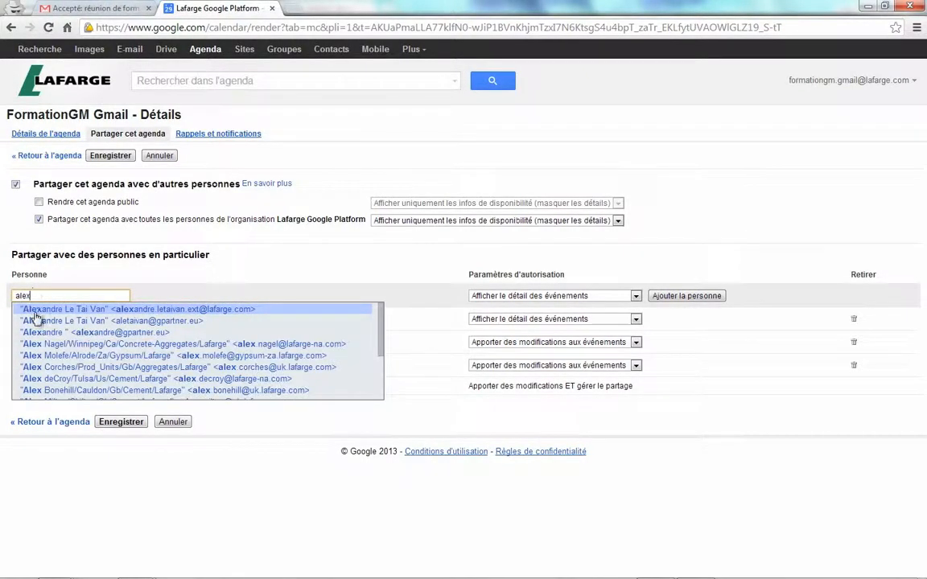
left_click(35, 313)
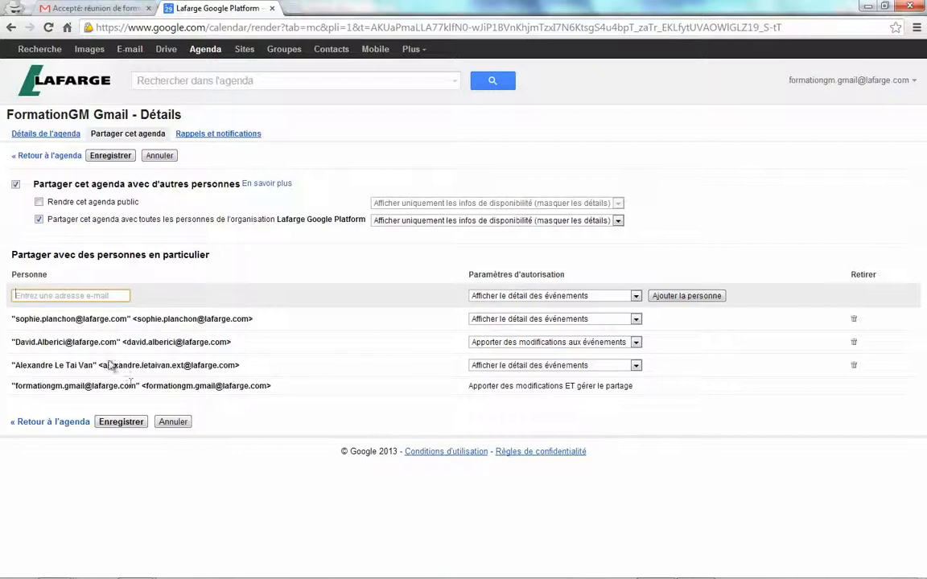
- Set the added colleague's permission to "Apporter des modifications aux événements" and save the sharing settings
left_click(529, 365)
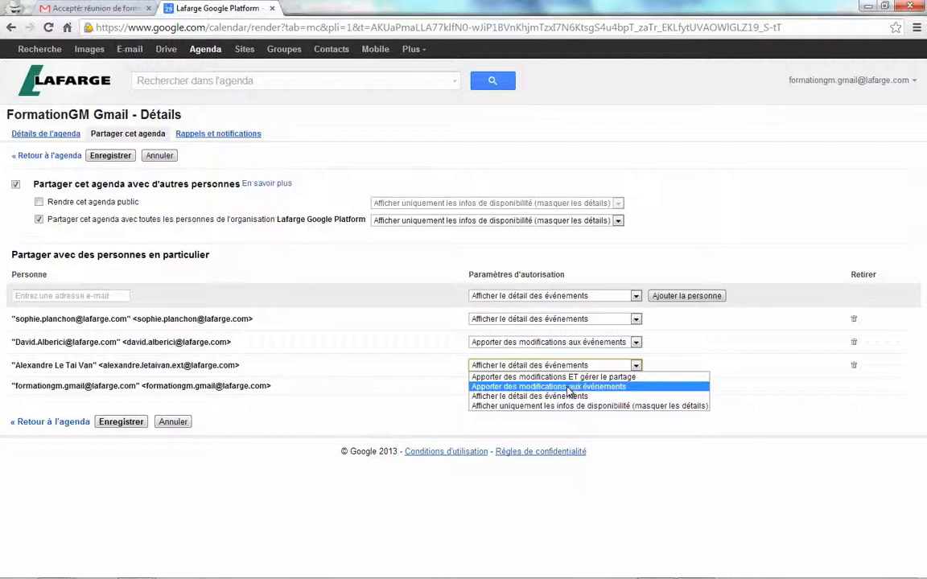
left_click(568, 387)
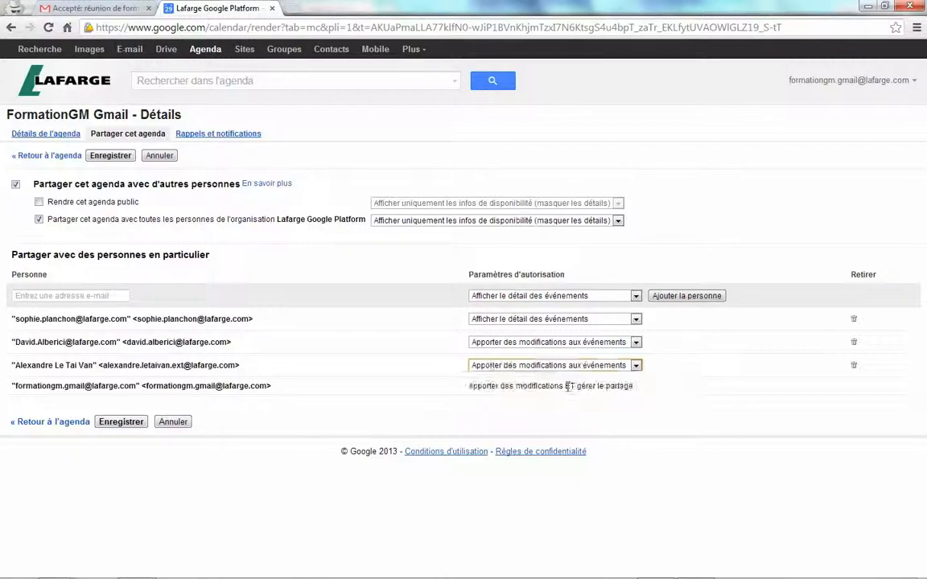
left_click(111, 424)
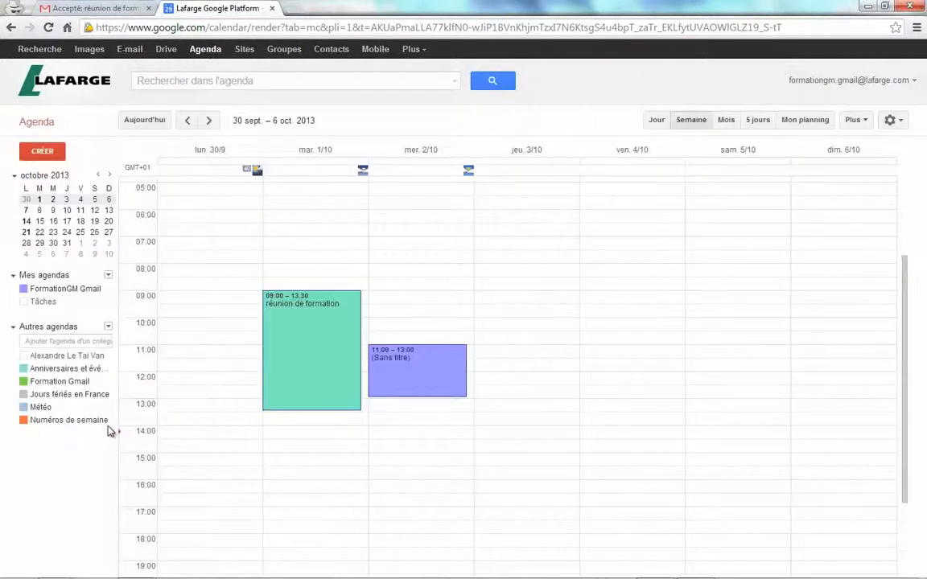